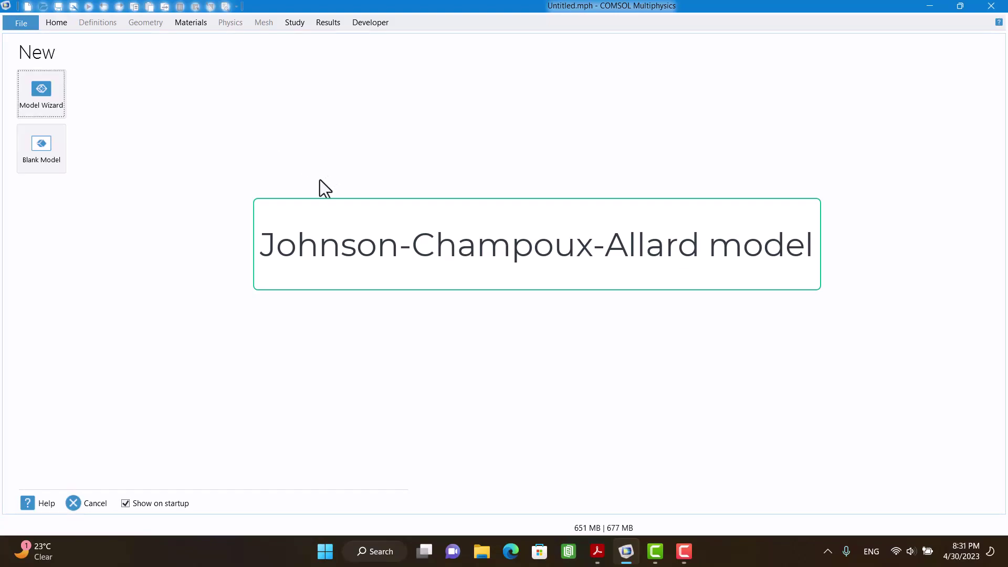
# Step: Create a new 3D model with Pressure Acoustics, Frequency Domain physics and a Frequency Domain study
pyautogui.click(35, 91)
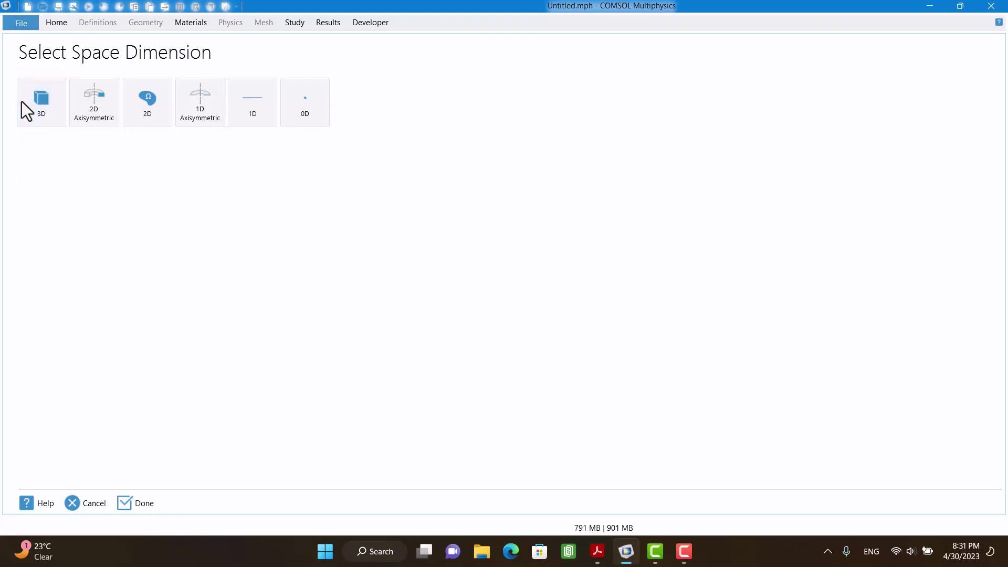
pyautogui.click(21, 102)
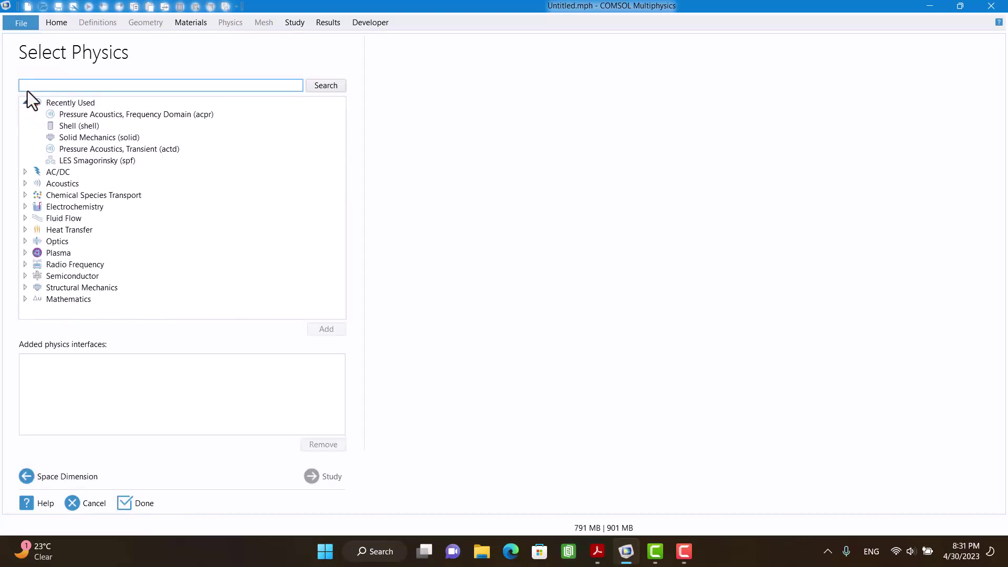
pyautogui.click(67, 117)
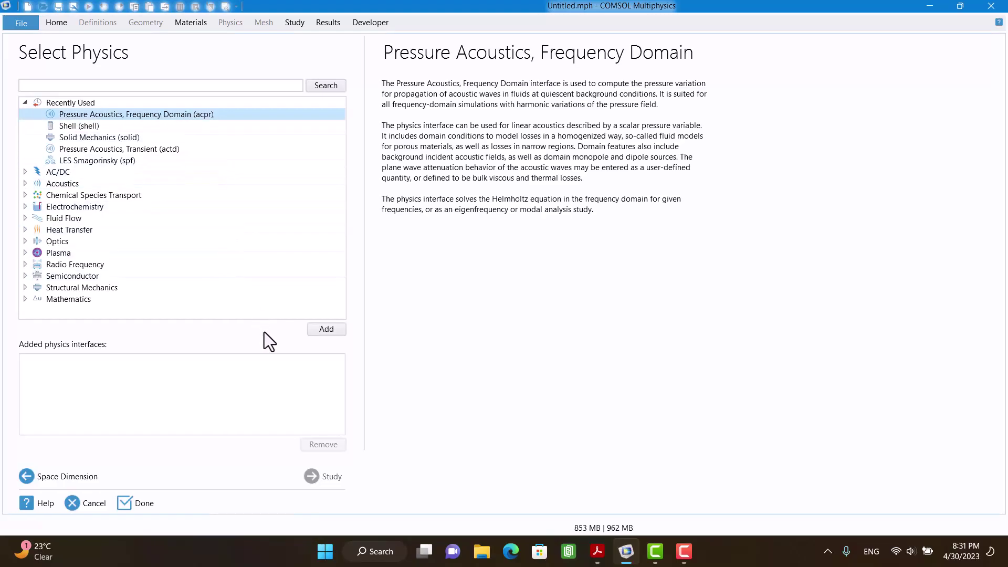
pyautogui.click(326, 329)
pyautogui.click(326, 476)
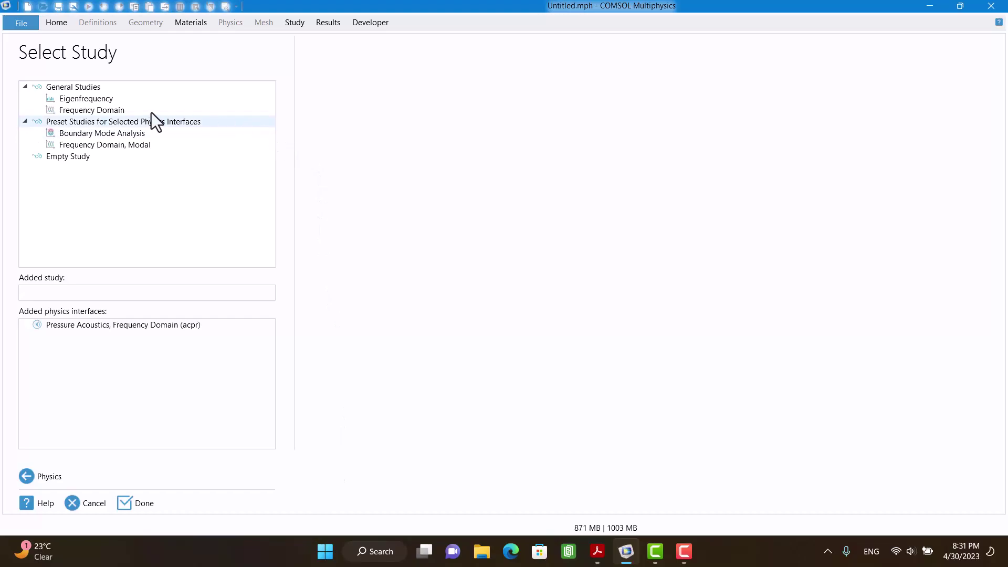
pyautogui.click(133, 112)
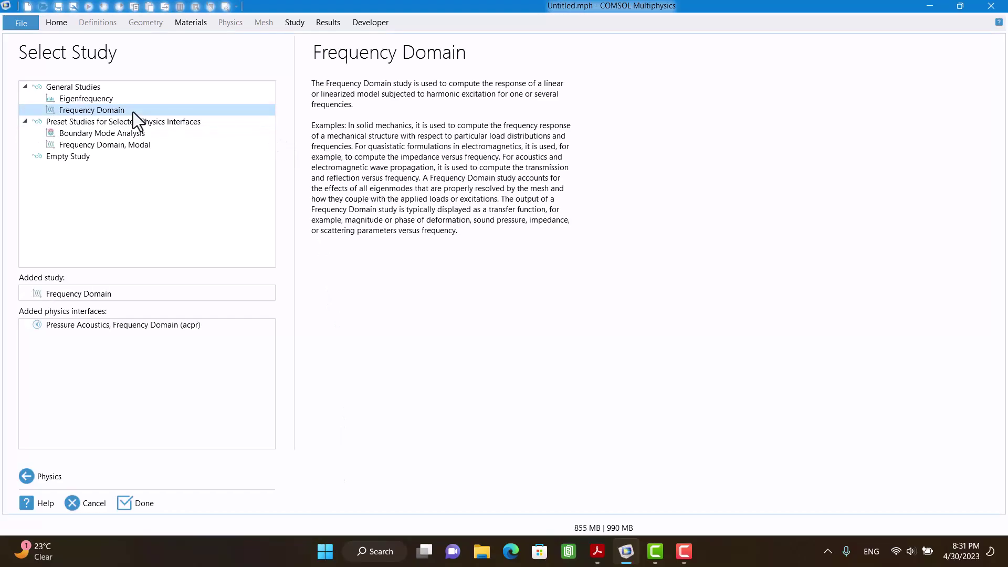
pyautogui.click(138, 503)
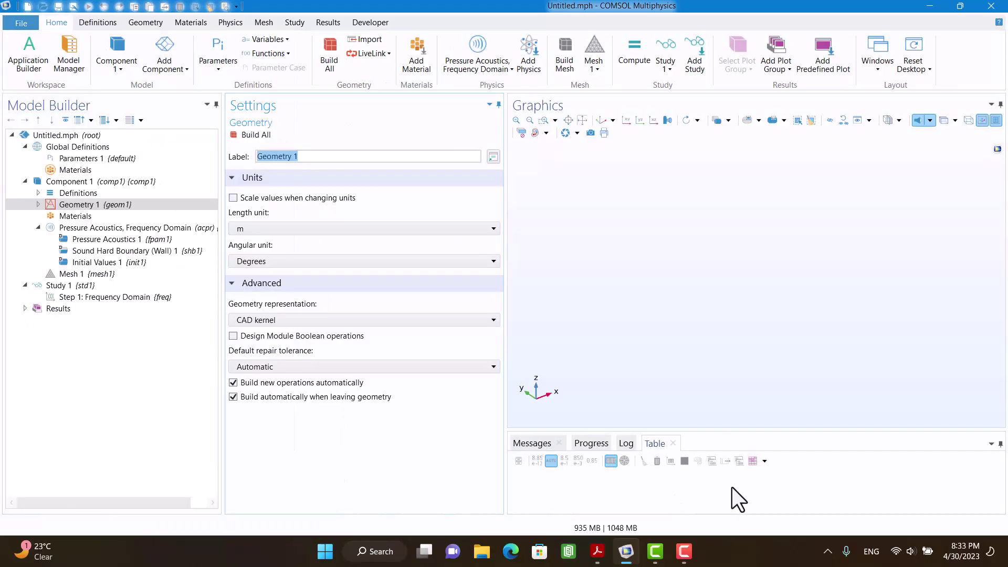
# Step: Look up Figure 2's 100 mm tube absorption curves in the Acrobat reference paper
pyautogui.click(598, 549)
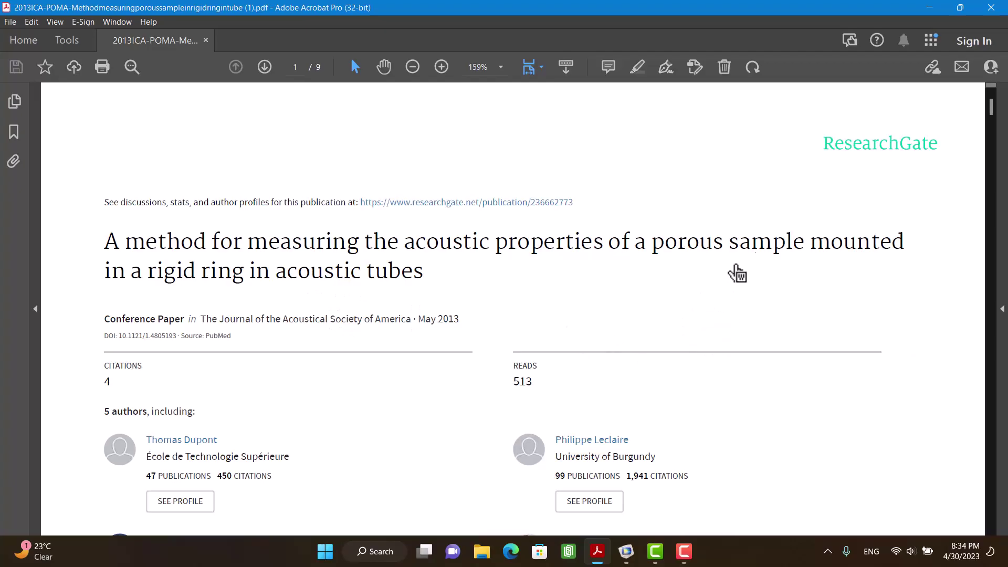
pyautogui.moveTo(787, 242); pyautogui.dragTo(773, 278, button='middle')
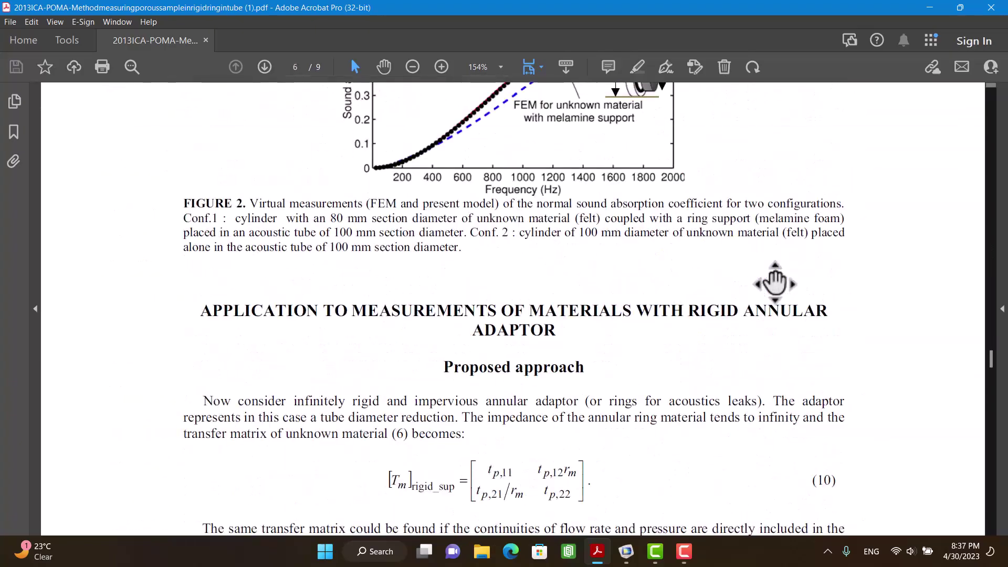
pyautogui.scroll(3, 715, 301)
pyautogui.scroll(-3, 450, 332)
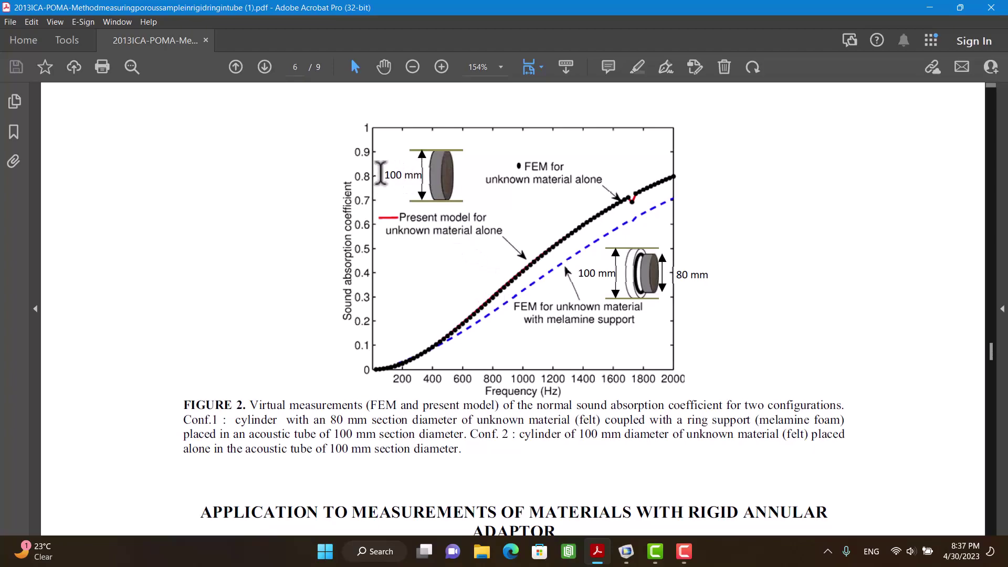
pyautogui.moveTo(385, 175); pyautogui.dragTo(421, 174)
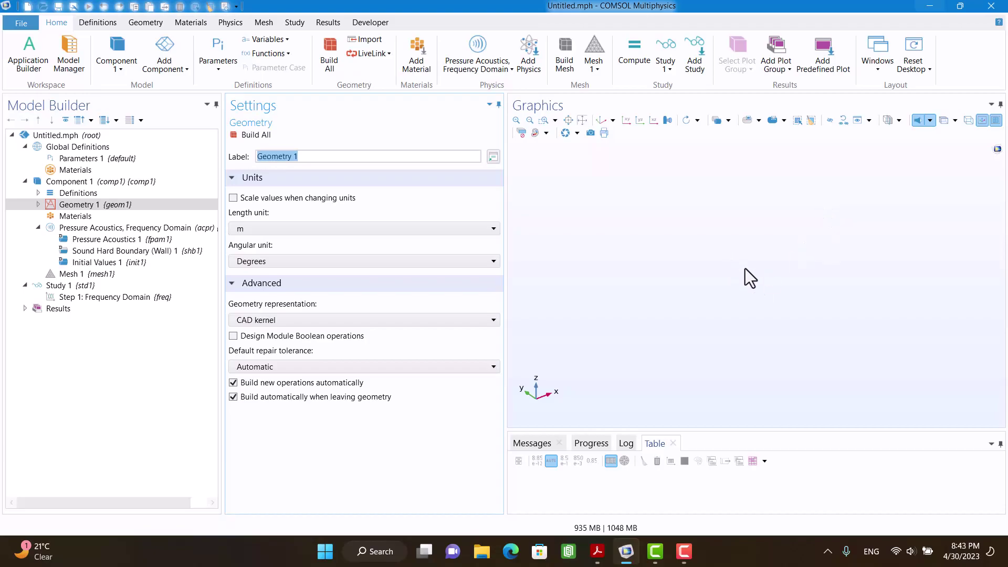
# Step: Set Geometry 1's length unit to mm and show the Geometry ribbon tools
pyautogui.click(448, 234)
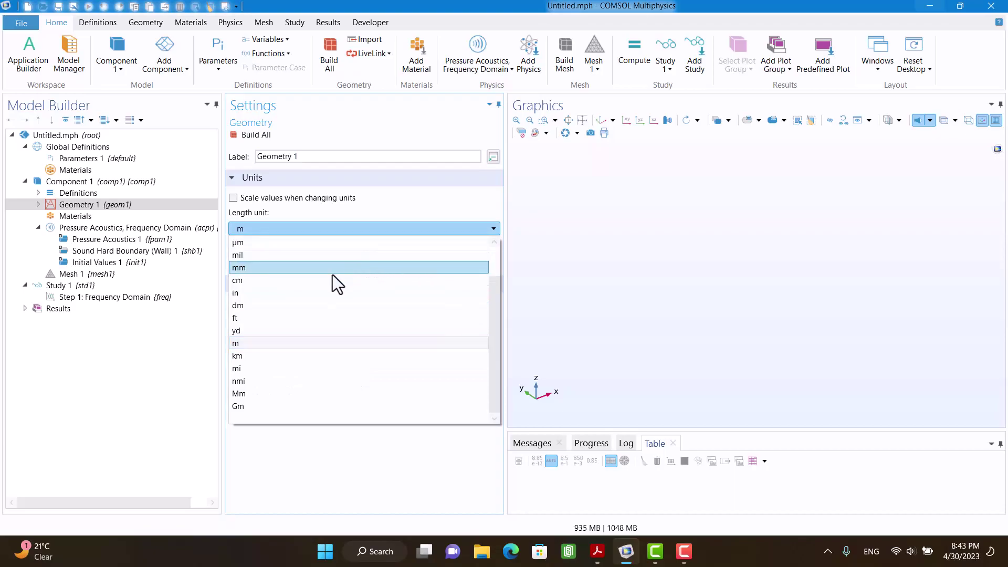
pyautogui.click(279, 265)
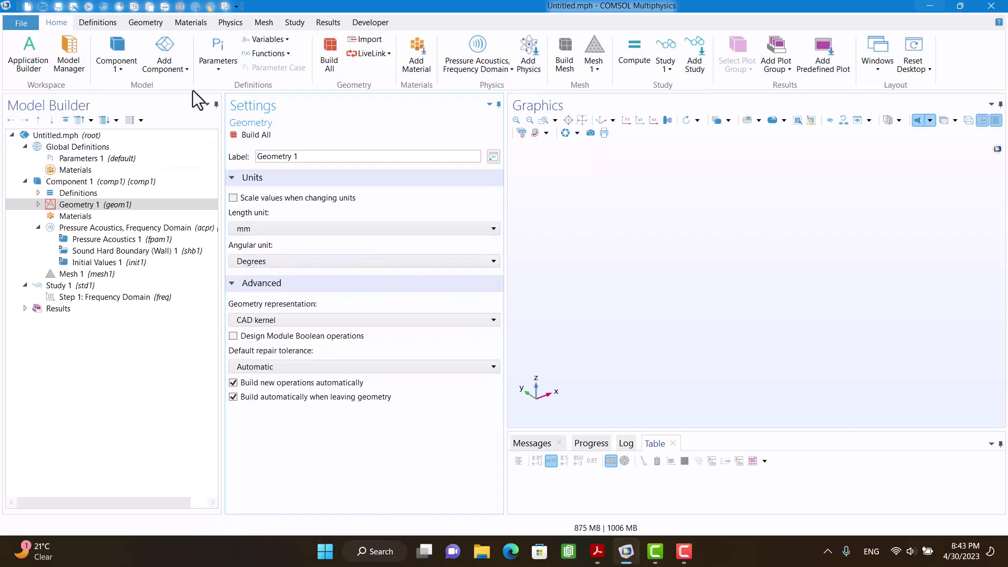
pyautogui.click(156, 27)
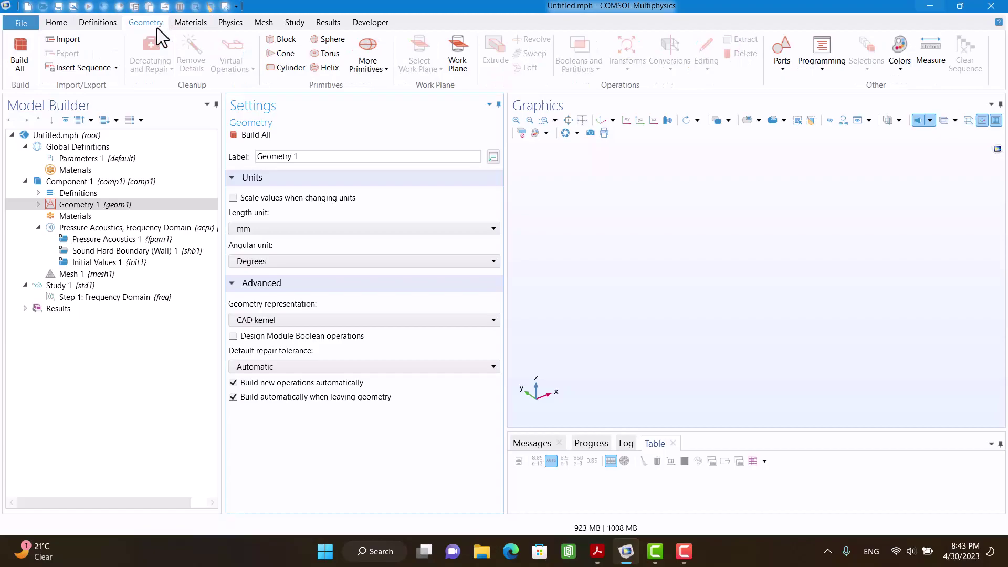
# Step: Add a cylinder with radius 5 mm and height 200 mm and build it
pyautogui.click(289, 73)
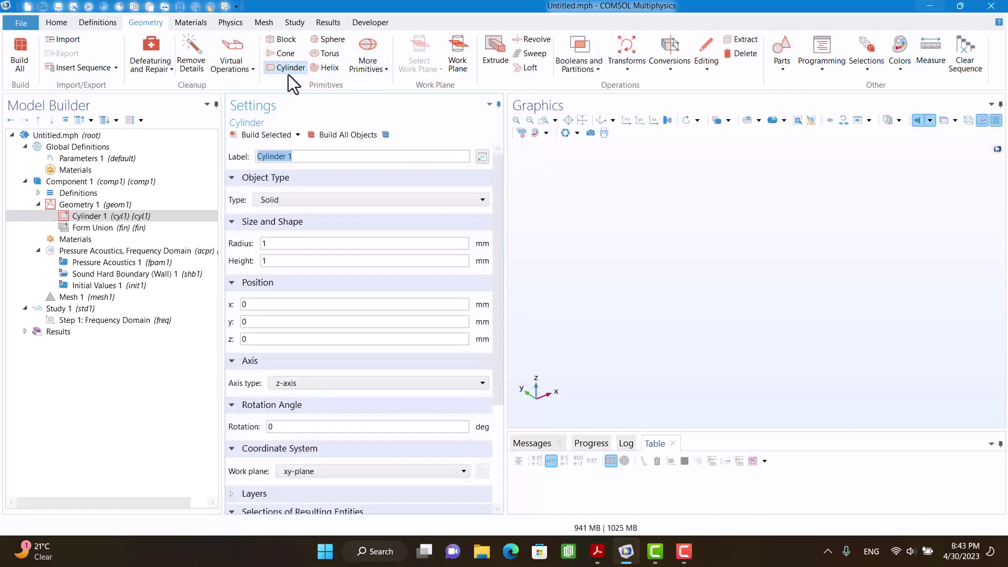
pyautogui.doubleClick(275, 243)
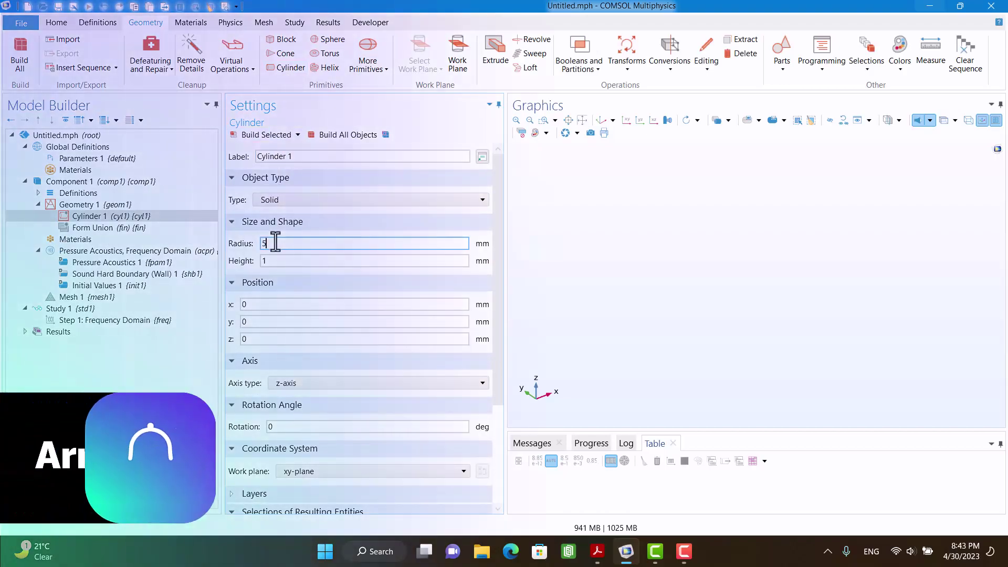
pyautogui.write('5')
pyautogui.click(279, 261)
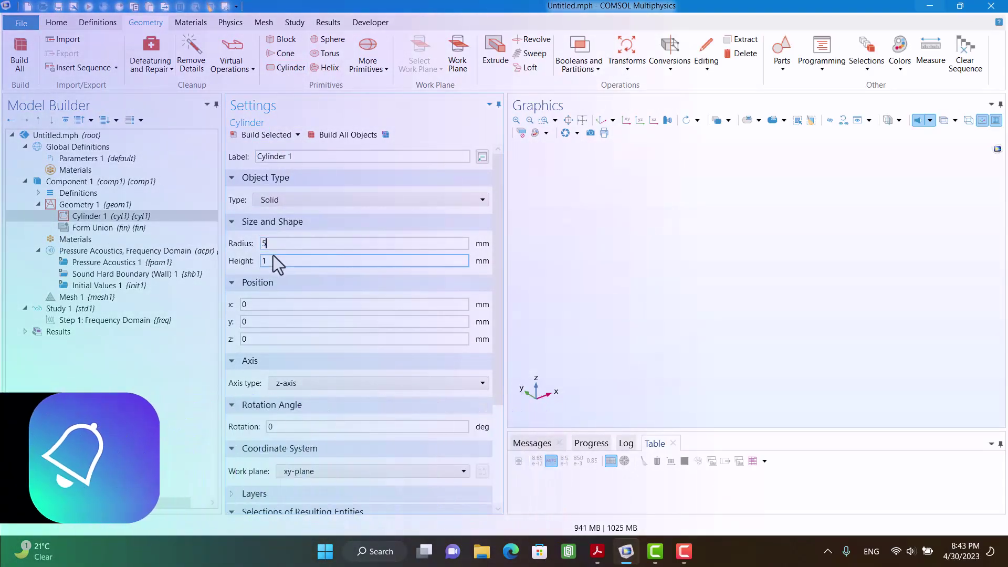
pyautogui.doubleClick(273, 259)
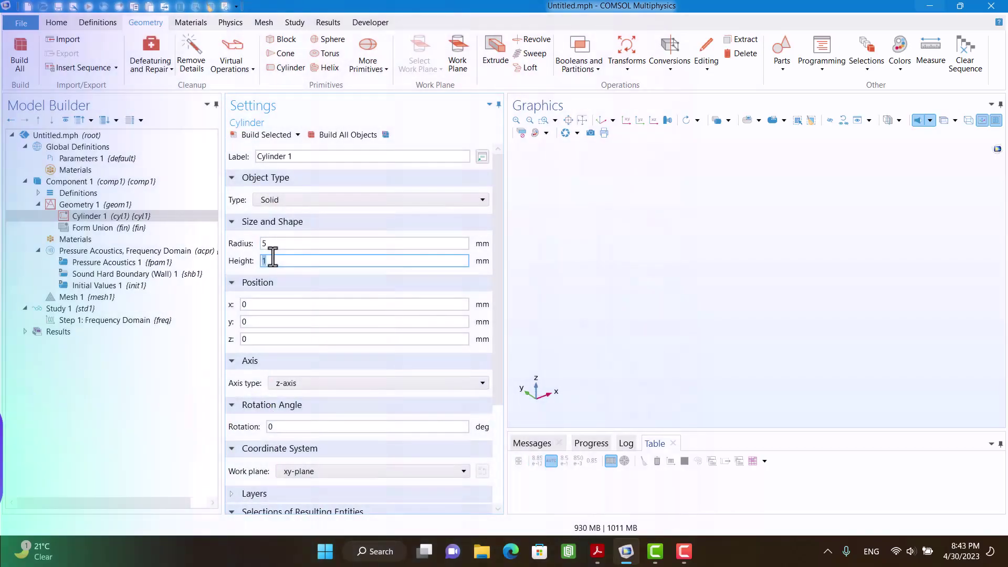
pyautogui.click(273, 259)
pyautogui.press('BackSpace')
pyautogui.write('2')
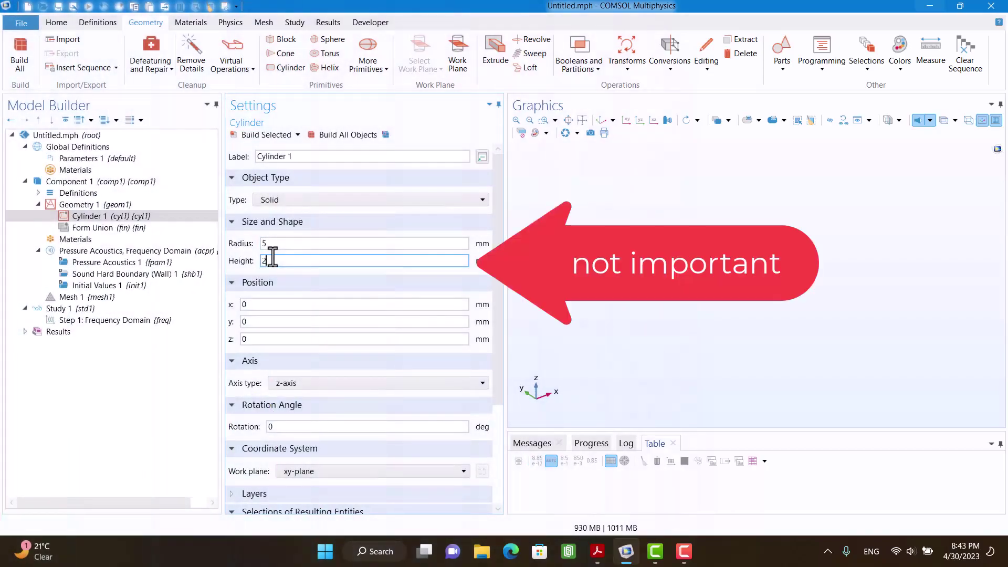
pyautogui.write('00')
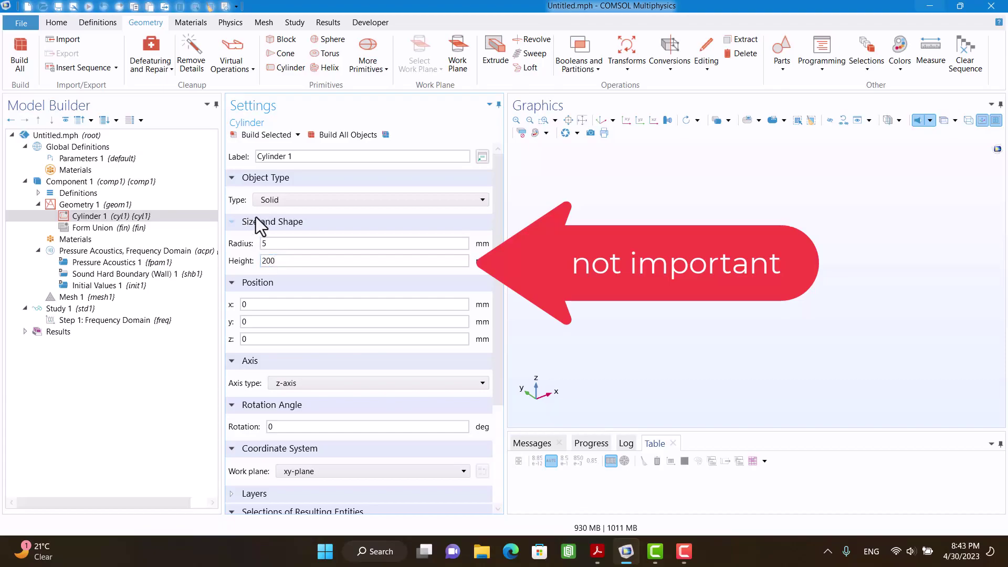
pyautogui.click(338, 136)
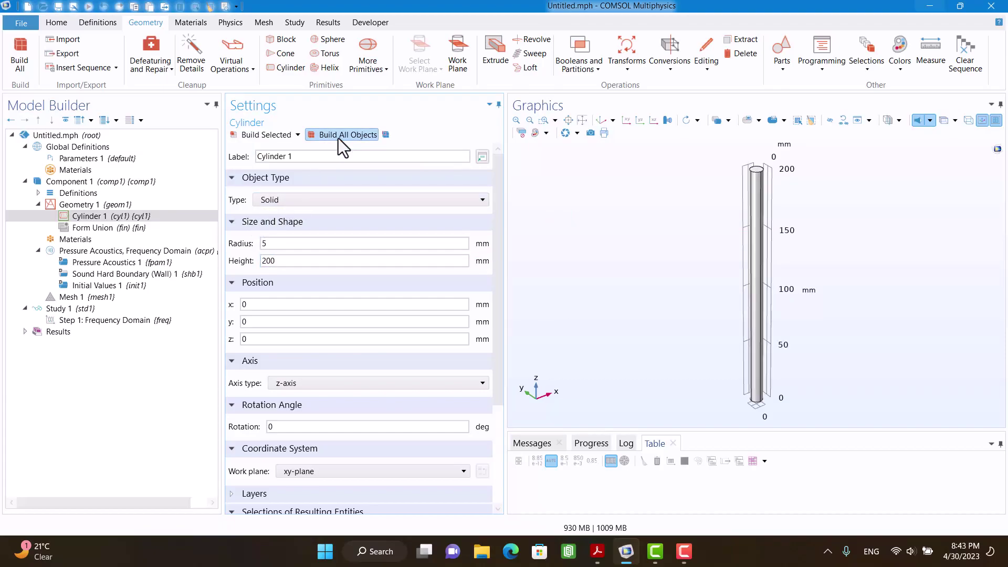
# Step: Align the cylinder with the x-axis and change its height to 100 mm
pyautogui.click(301, 384)
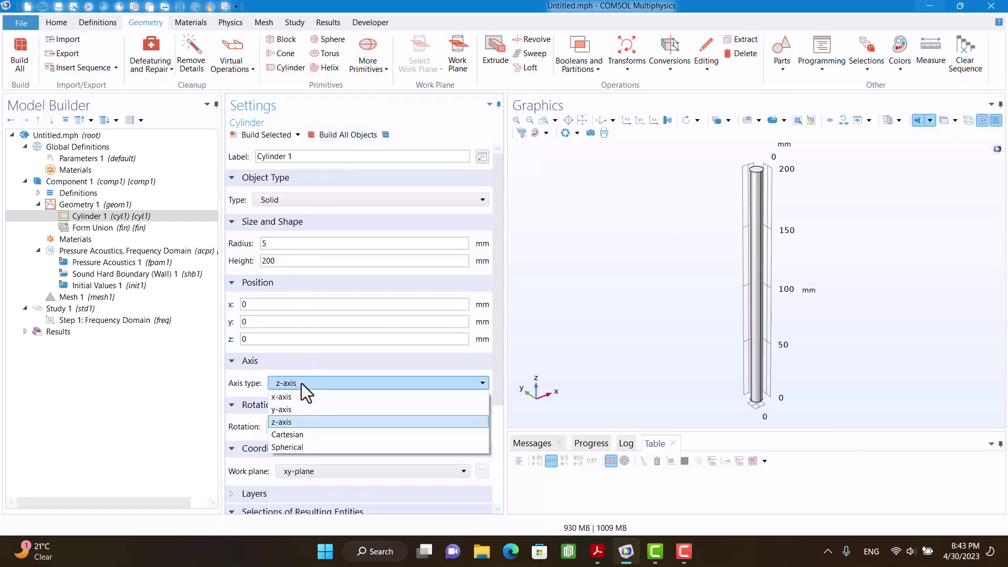
pyautogui.click(298, 397)
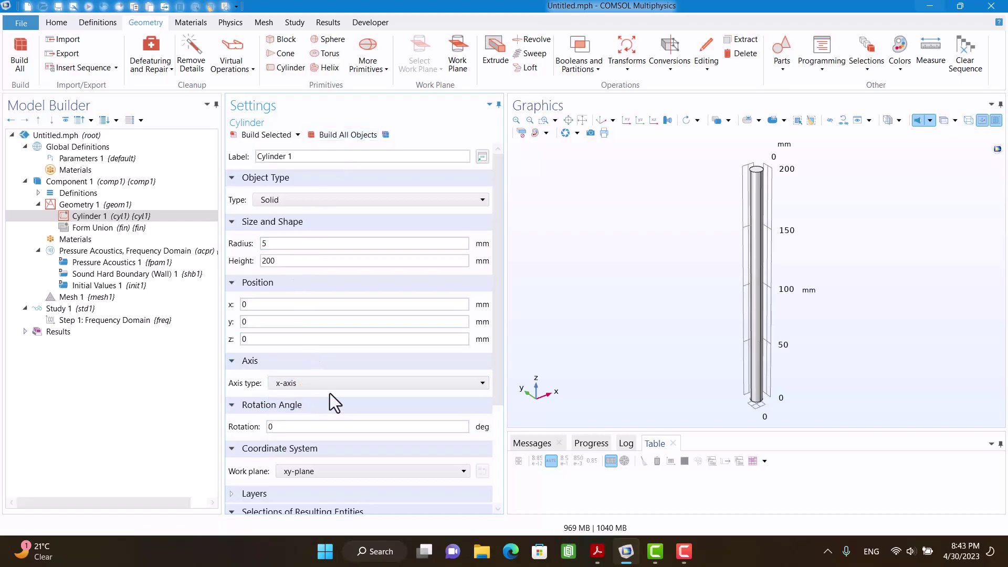
pyautogui.click(336, 134)
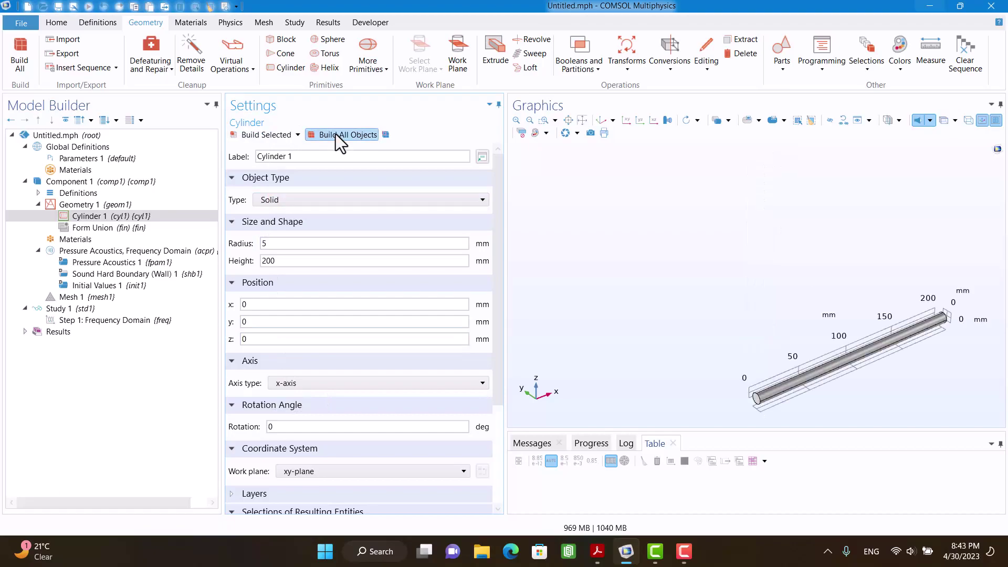
pyautogui.click(582, 120)
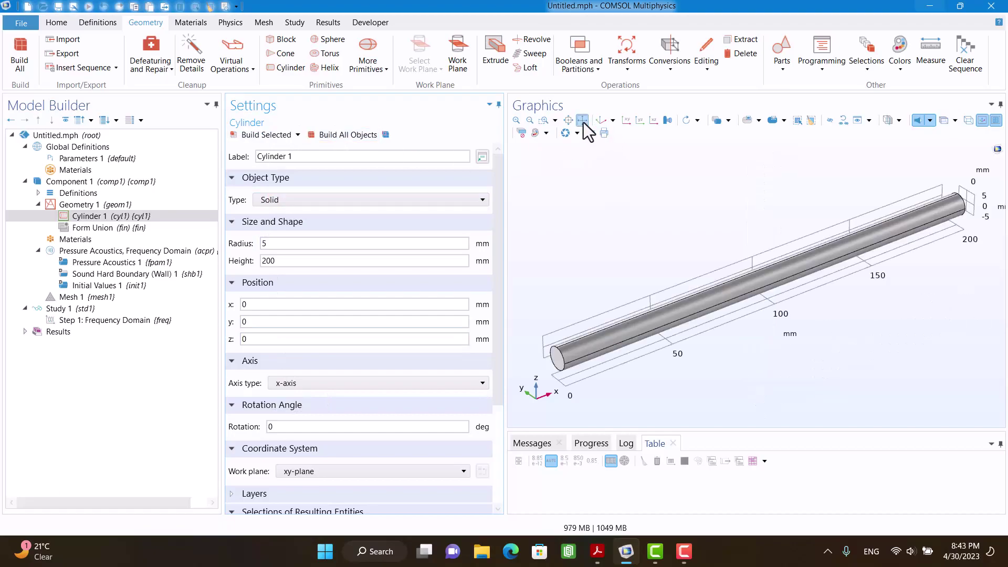
pyautogui.doubleClick(321, 260)
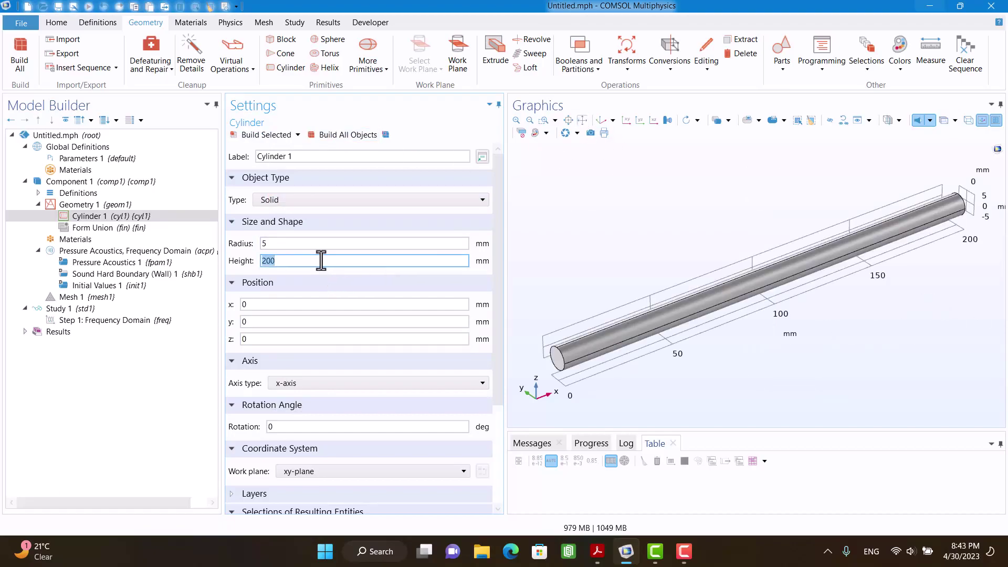
pyautogui.write('100')
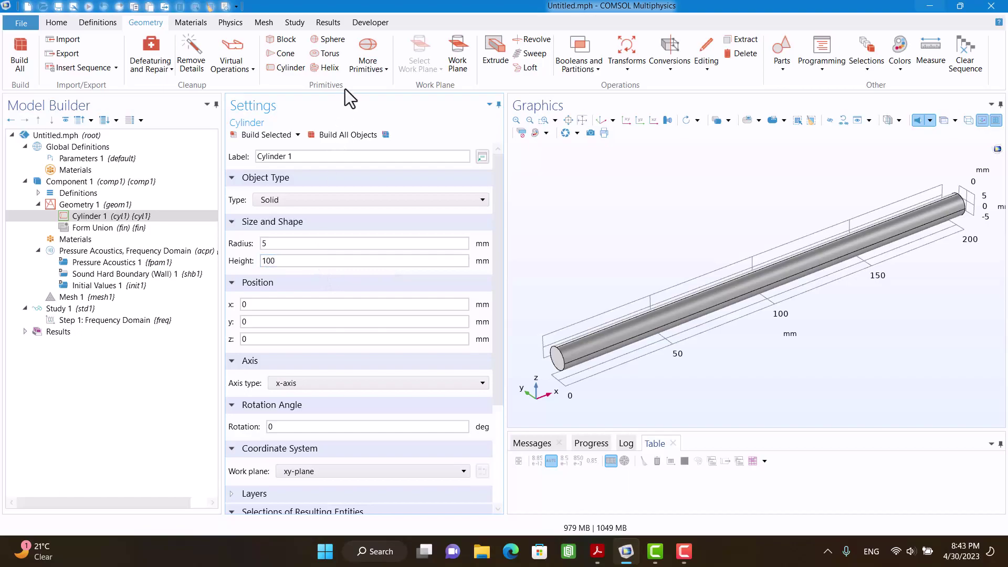
pyautogui.click(328, 135)
pyautogui.scroll(2, 586, 314)
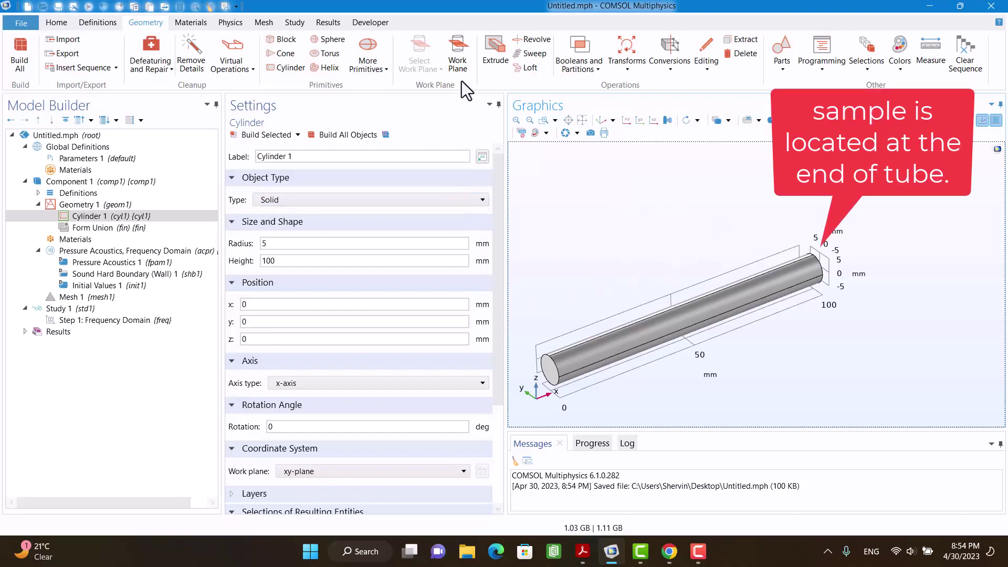
# Step: Add a work plane defined as parallel to the tube's end face
pyautogui.click(458, 58)
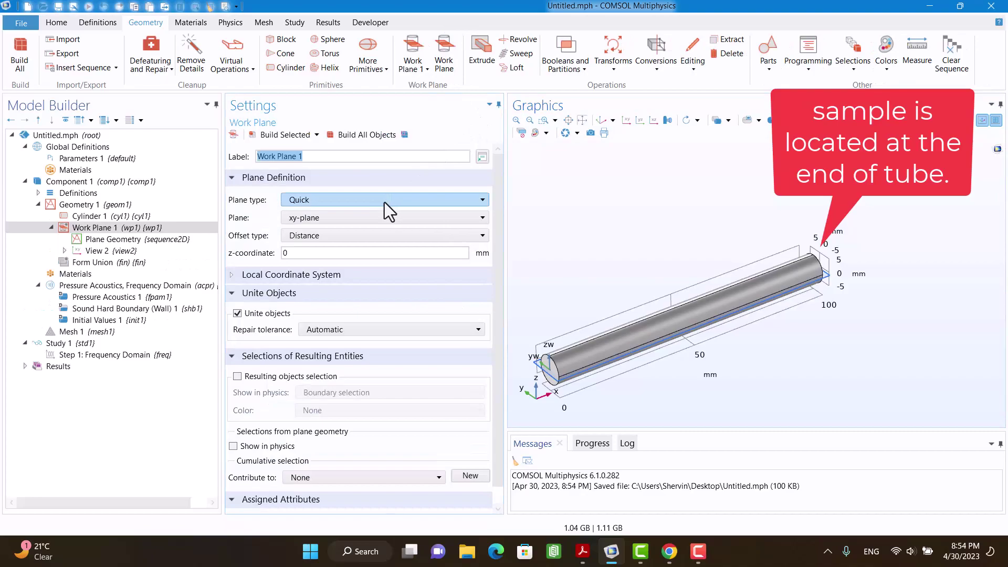
pyautogui.click(385, 203)
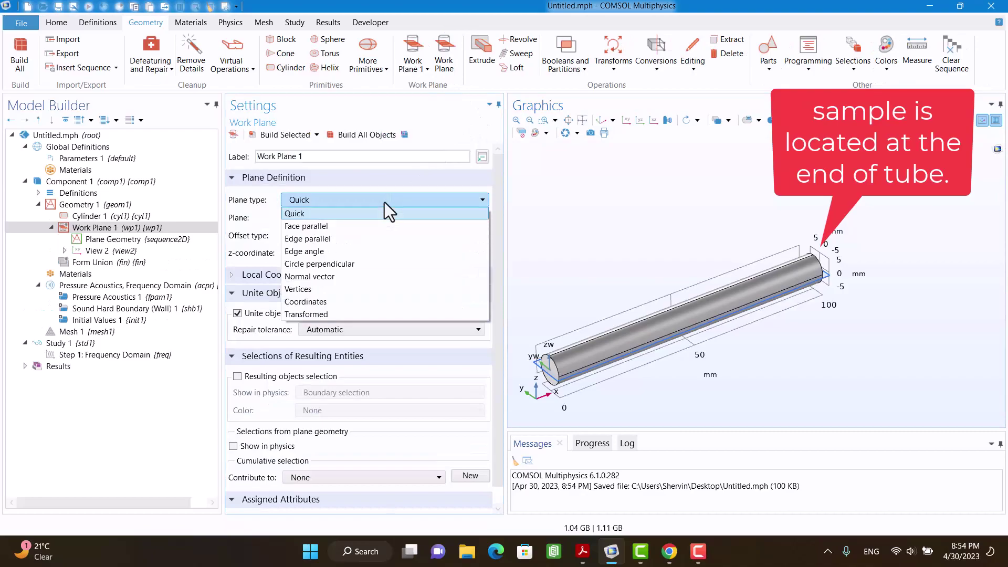
pyautogui.click(353, 230)
pyautogui.scroll(3, 677, 241)
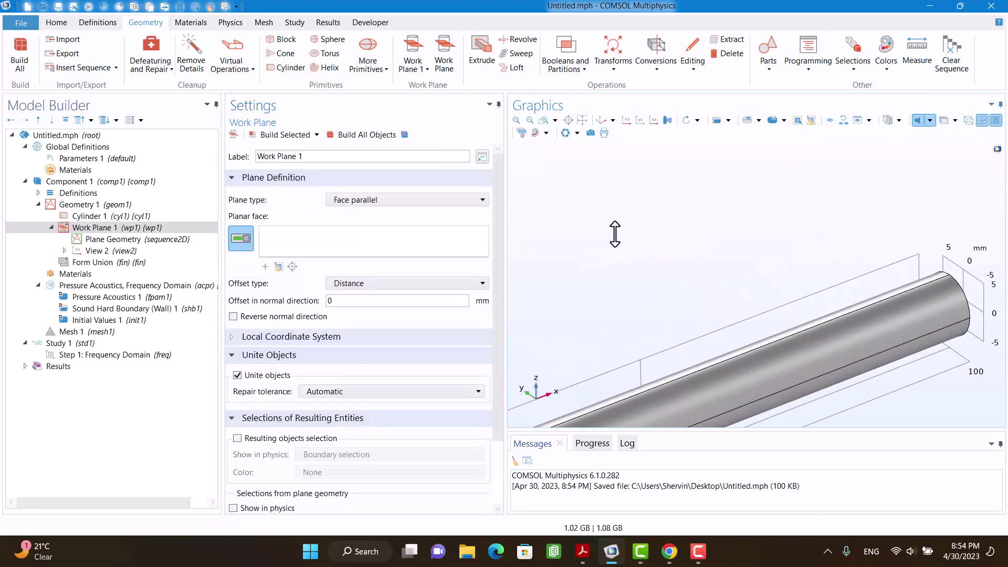
pyautogui.moveTo(612, 235); pyautogui.dragTo(632, 248, button='right')
pyautogui.click(924, 306)
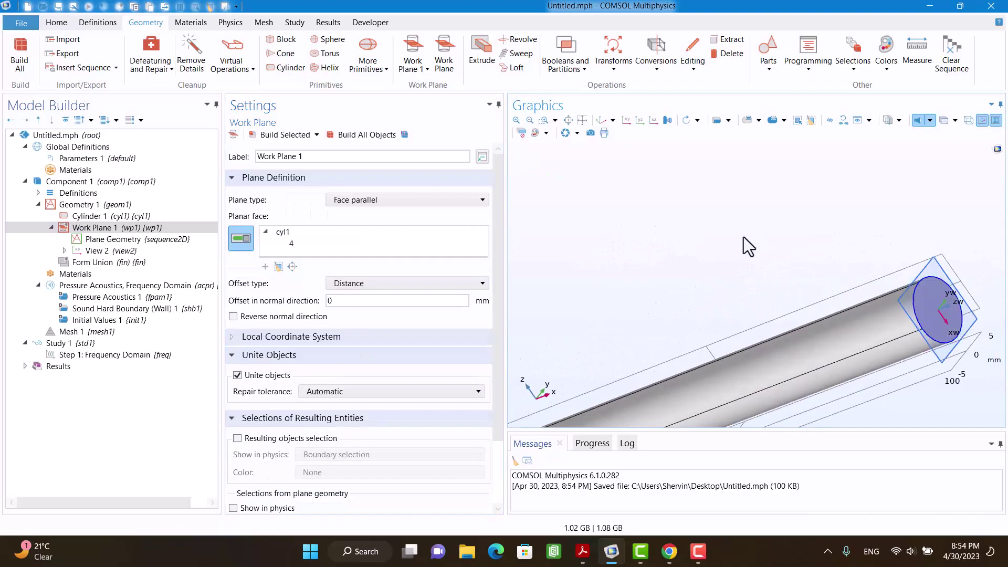
pyautogui.moveTo(744, 243); pyautogui.dragTo(768, 220, button='right')
pyautogui.scroll(-3, 767, 220)
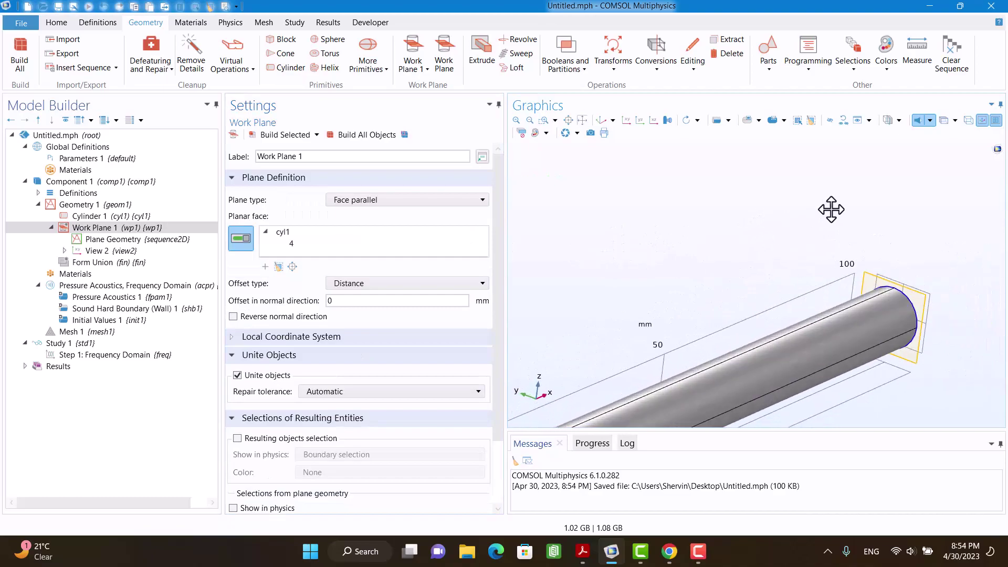
# Step: Offset the work plane 20 mm with reversed normal so it cuts inside the tube
pyautogui.click(381, 300)
pyautogui.press('BackSpace')
pyautogui.write('20')
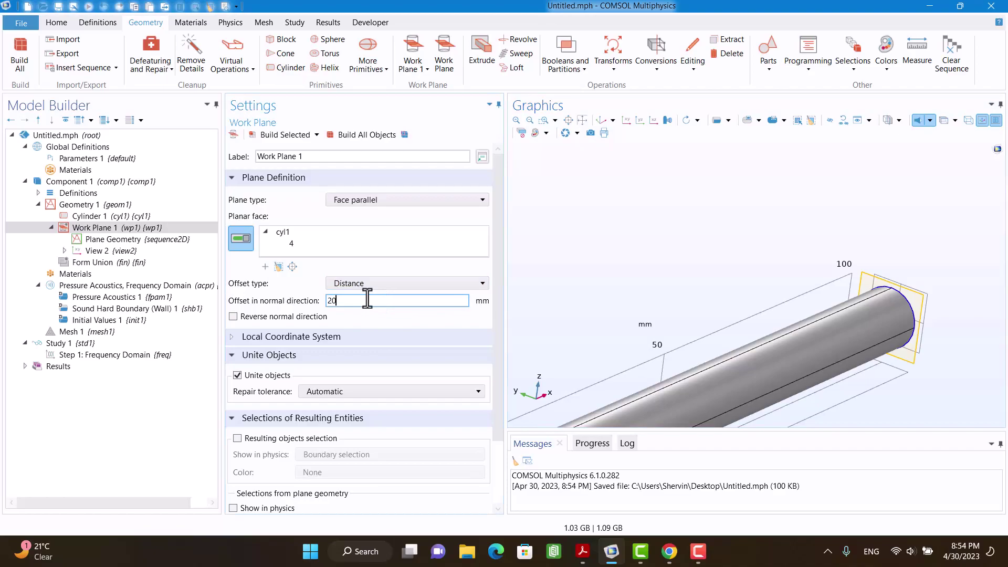
pyautogui.press('Return')
pyautogui.click(348, 132)
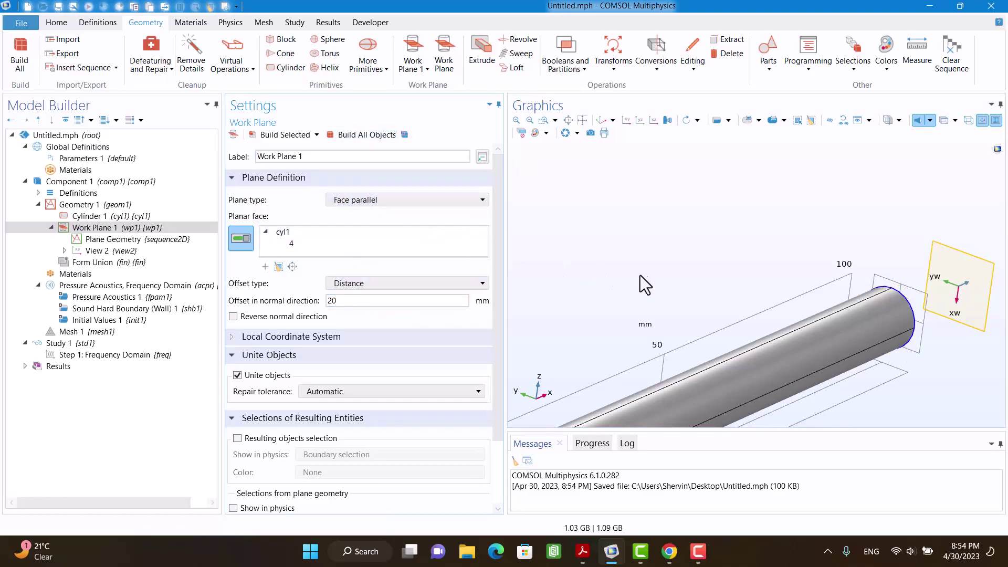
pyautogui.click(233, 316)
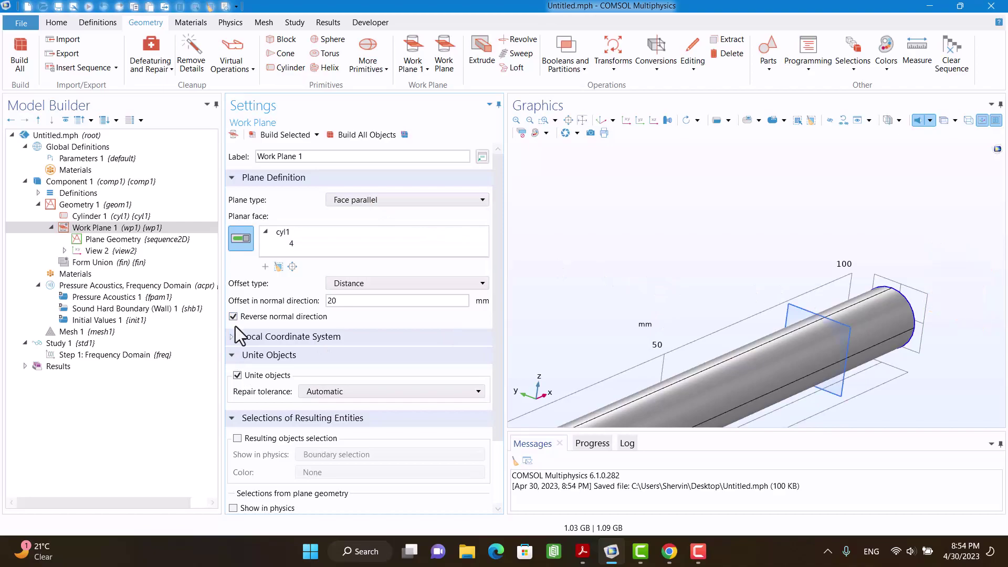
pyautogui.click(360, 135)
# Step: Partition cylinder cyl1 with Work Plane 1 and build the two-domain geometry
pyautogui.click(566, 65)
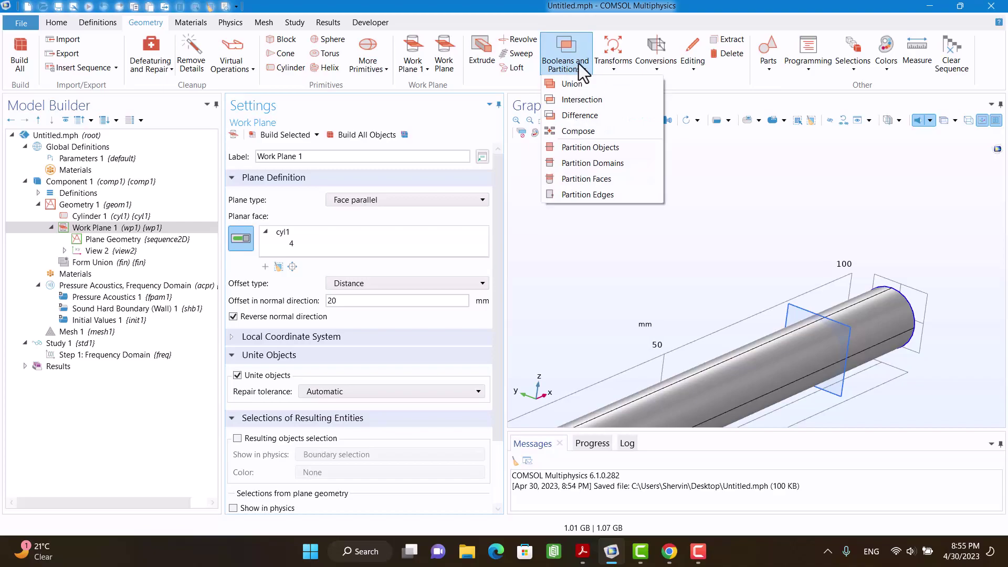
pyautogui.click(604, 152)
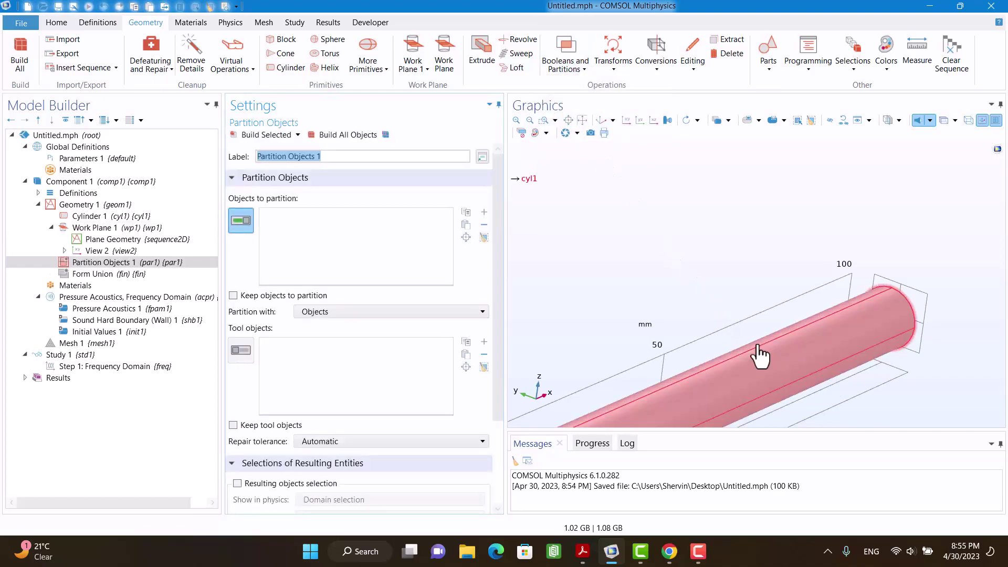
pyautogui.click(758, 347)
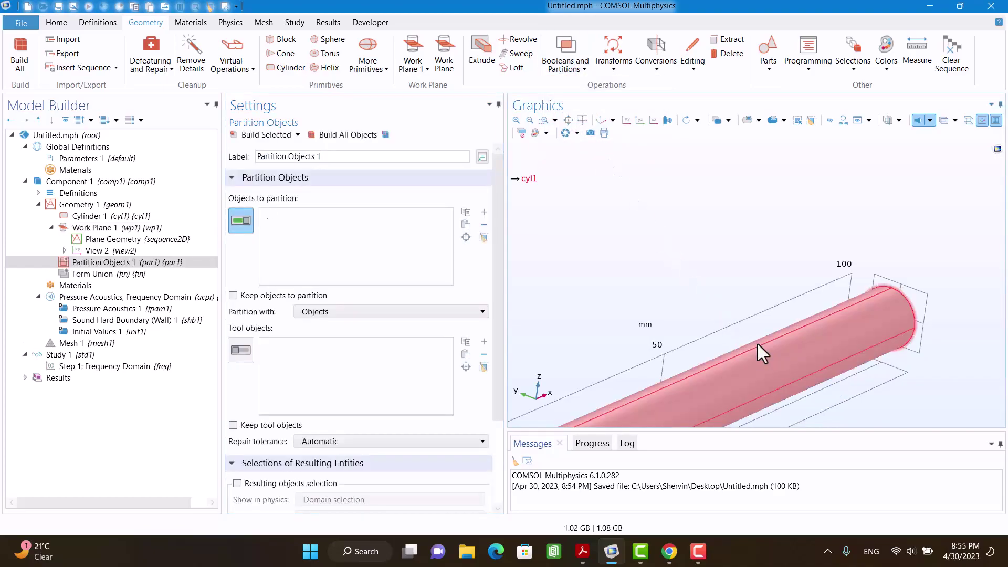
pyautogui.click(402, 314)
pyautogui.click(362, 335)
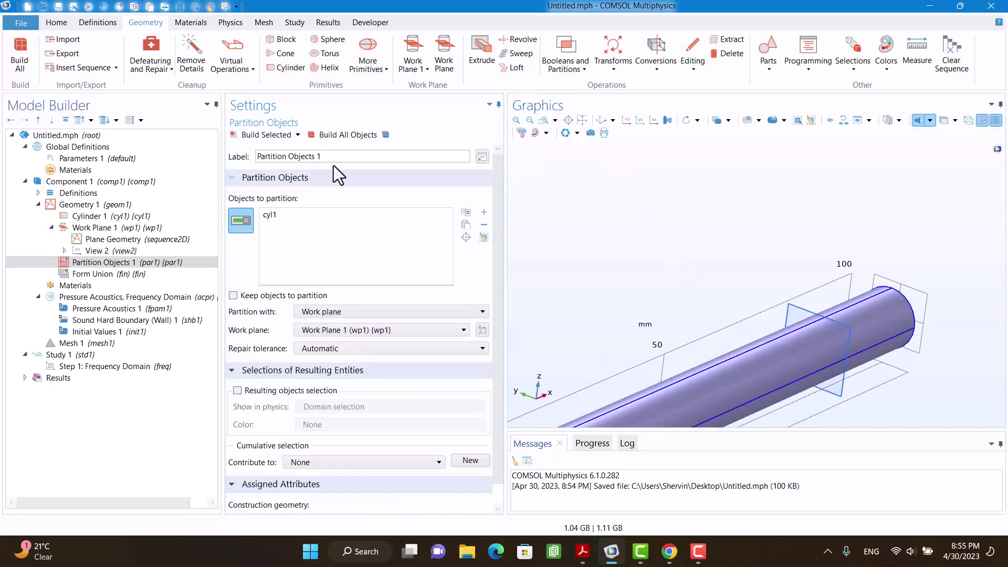
pyautogui.click(340, 138)
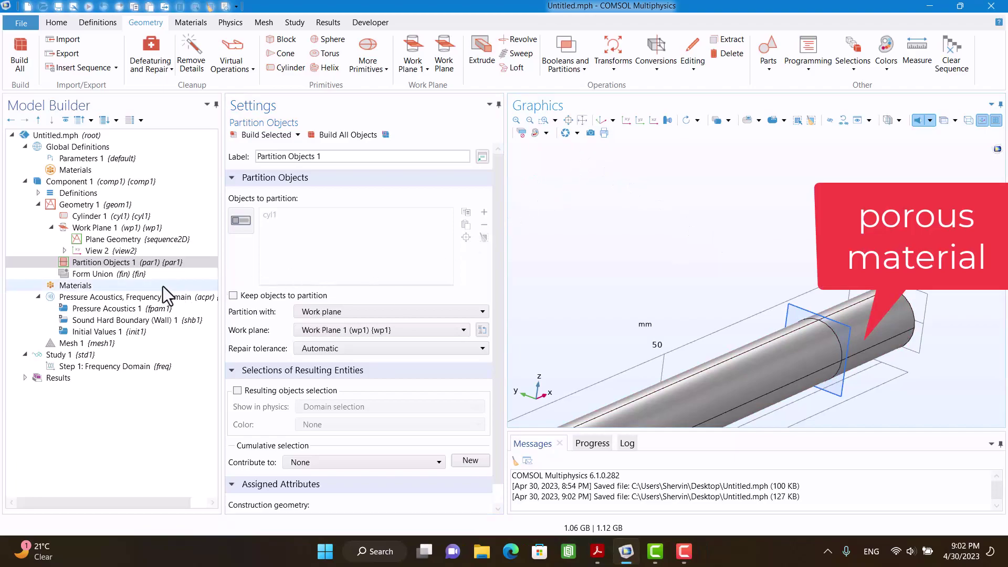
# Step: Add Air from the Recent Materials library to the component as mat1
pyautogui.click(75, 286)
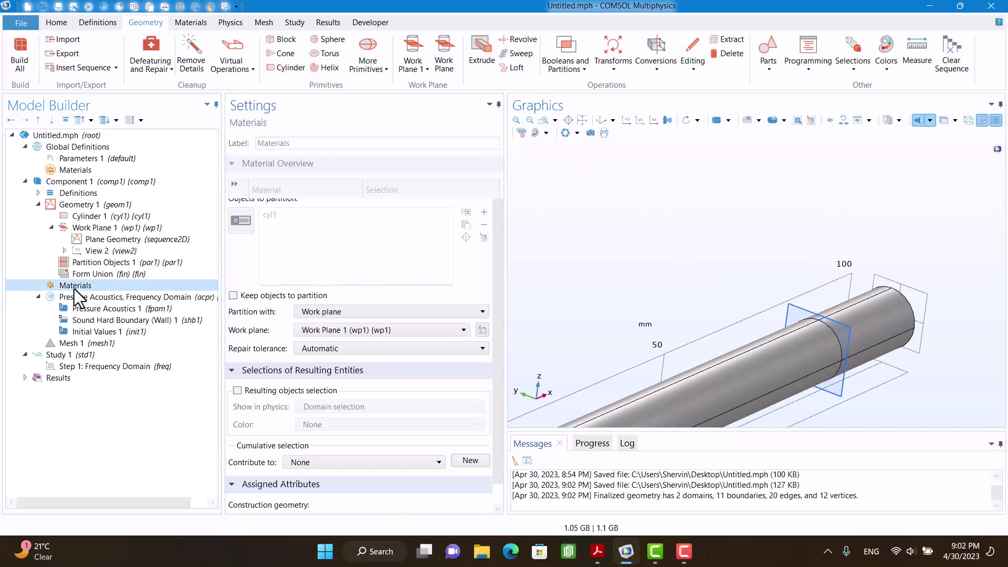
pyautogui.rightClick(78, 296)
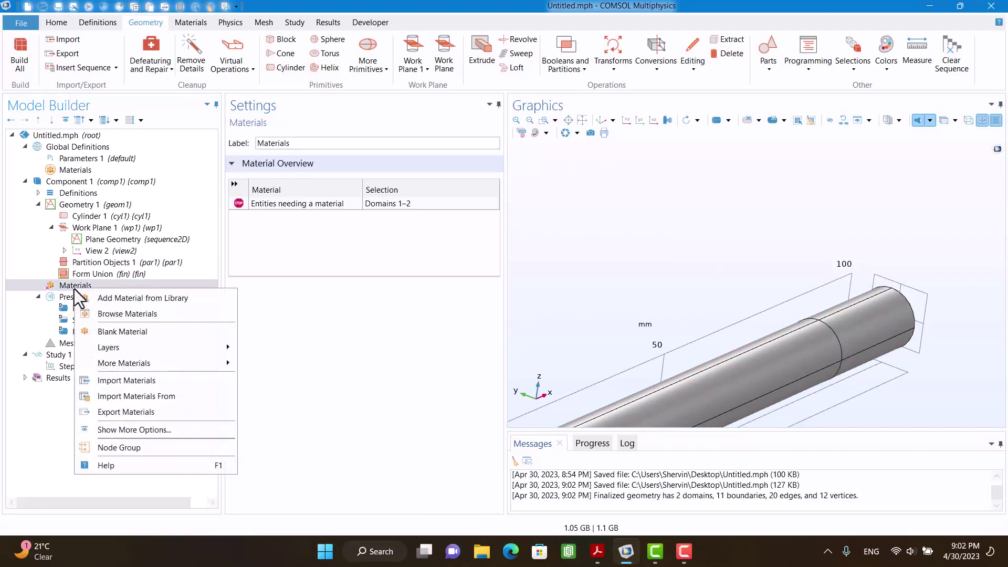
pyautogui.click(163, 298)
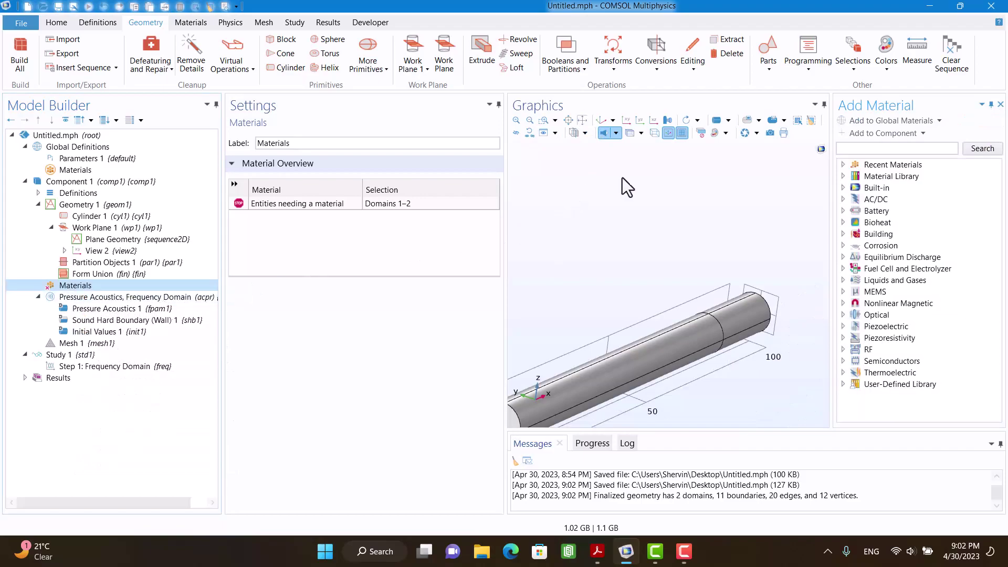
pyautogui.click(844, 164)
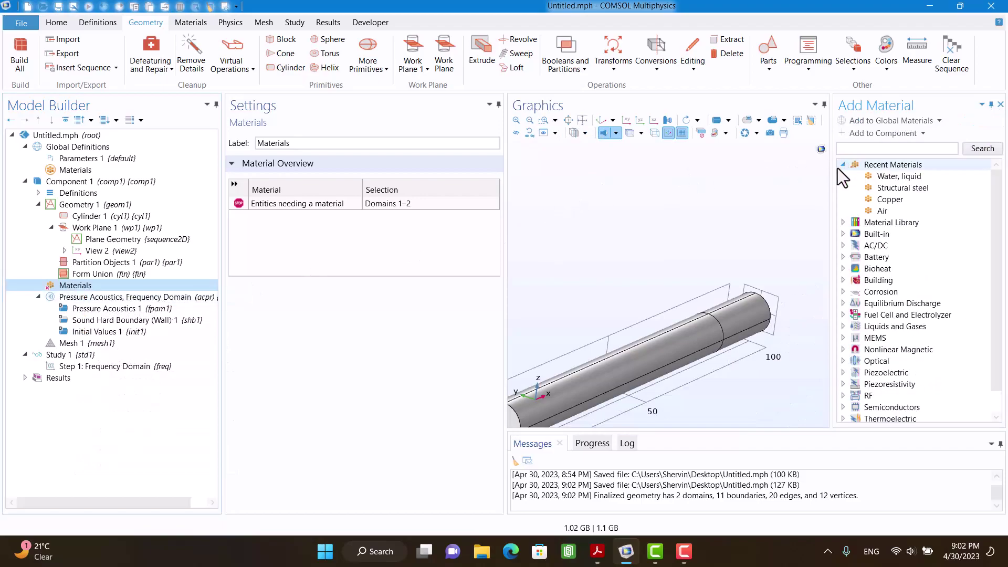
pyautogui.click(868, 208)
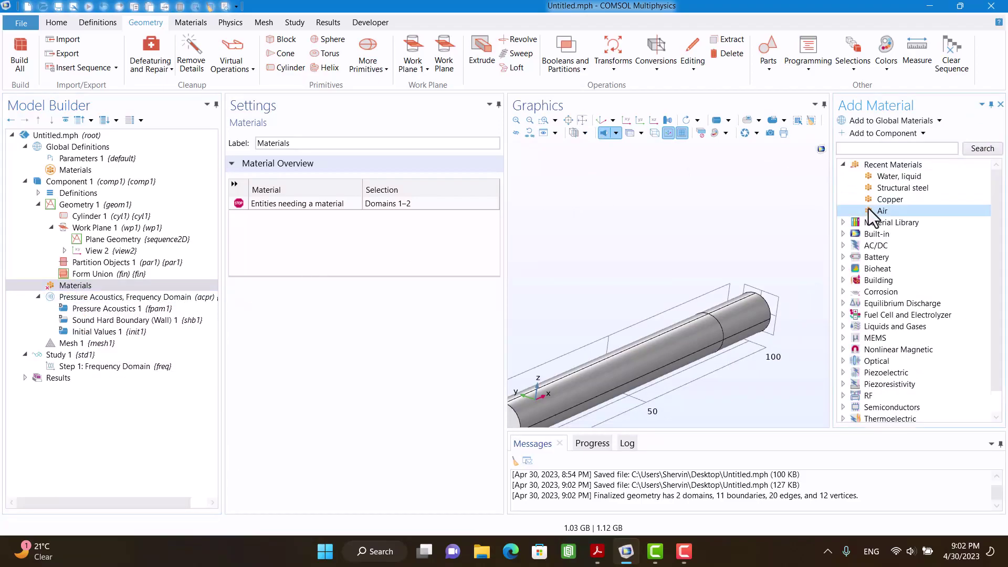
pyautogui.click(862, 135)
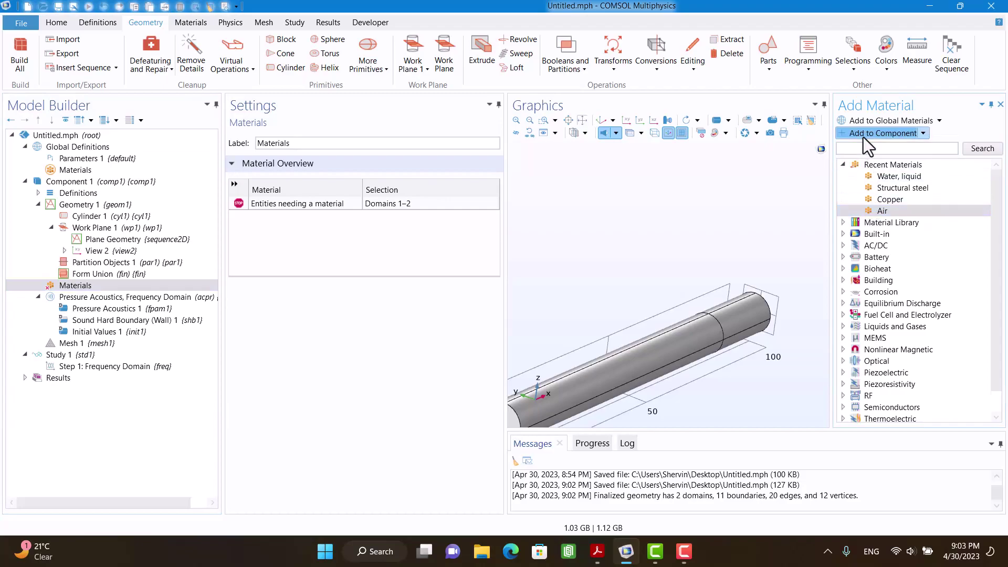
pyautogui.click(1000, 105)
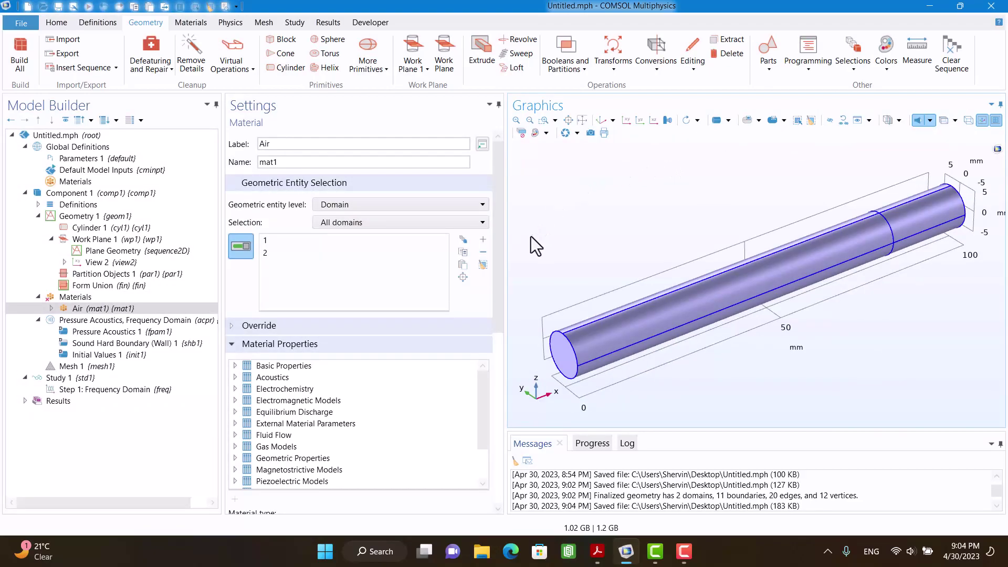
pyautogui.click(67, 321)
# Step: Add a Circular Port 1 on the tube's inlet face with 1 Pa incident amplitude
pyautogui.rightClick(67, 322)
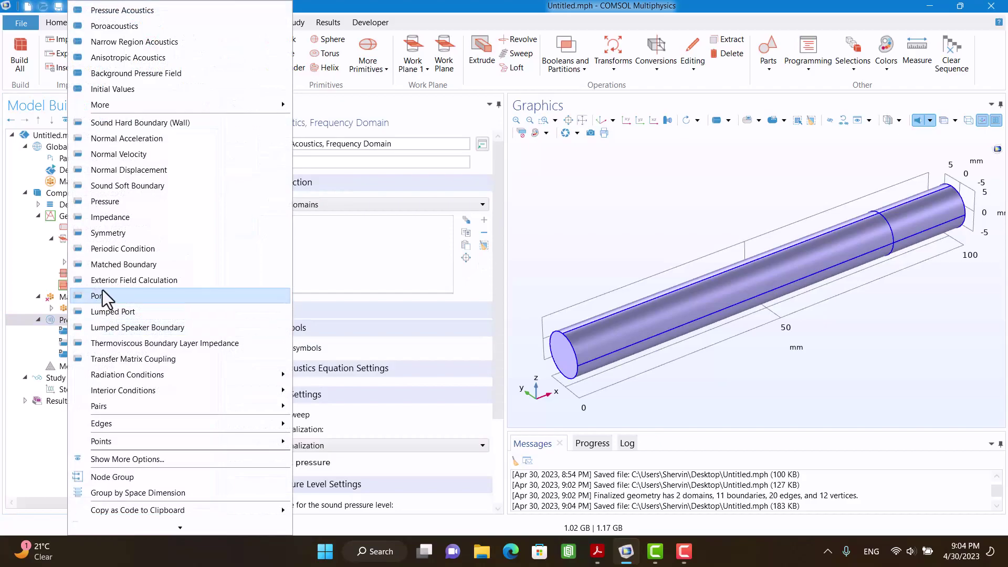
pyautogui.press('Escape')
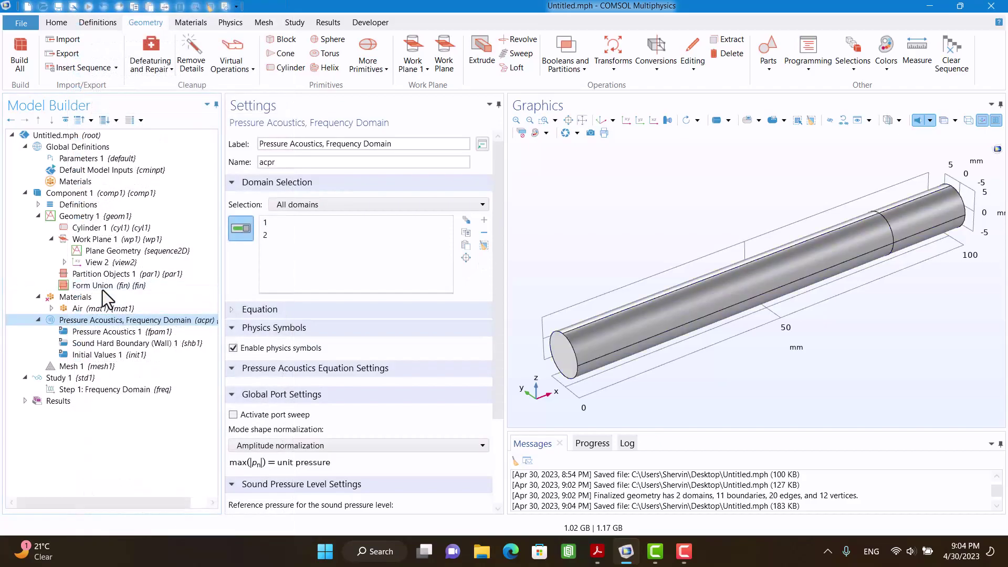
pyautogui.click(231, 251)
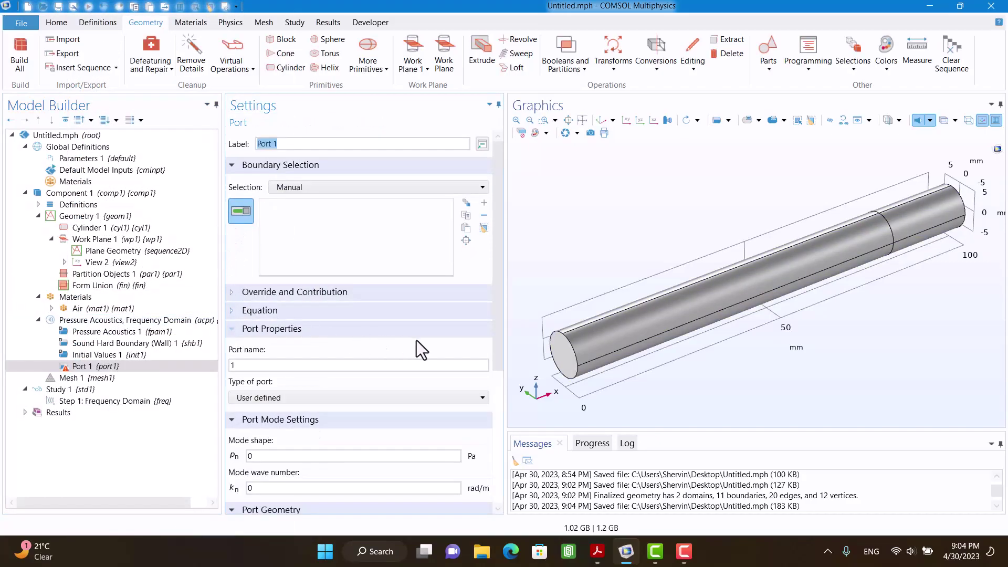
pyautogui.click(565, 352)
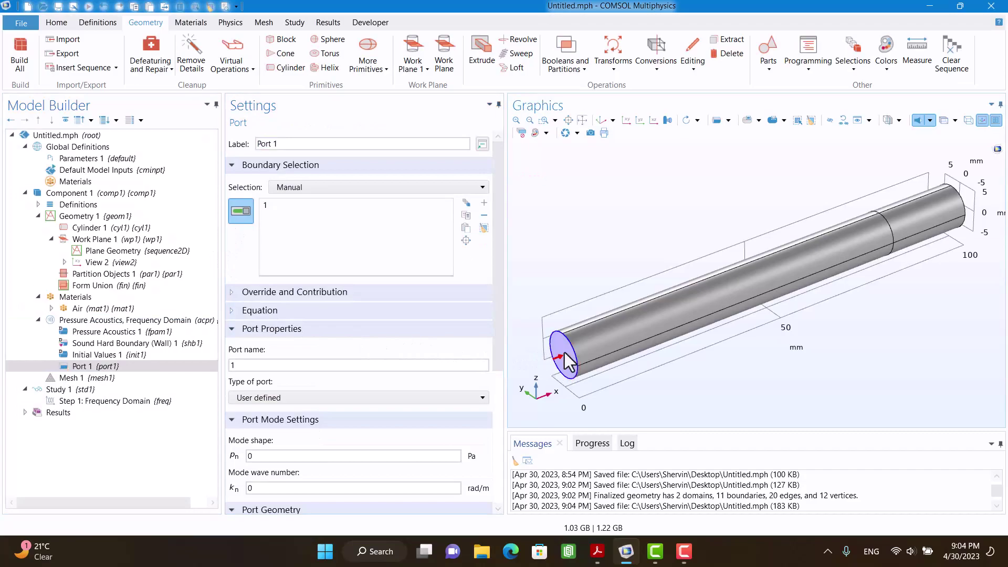
pyautogui.click(248, 398)
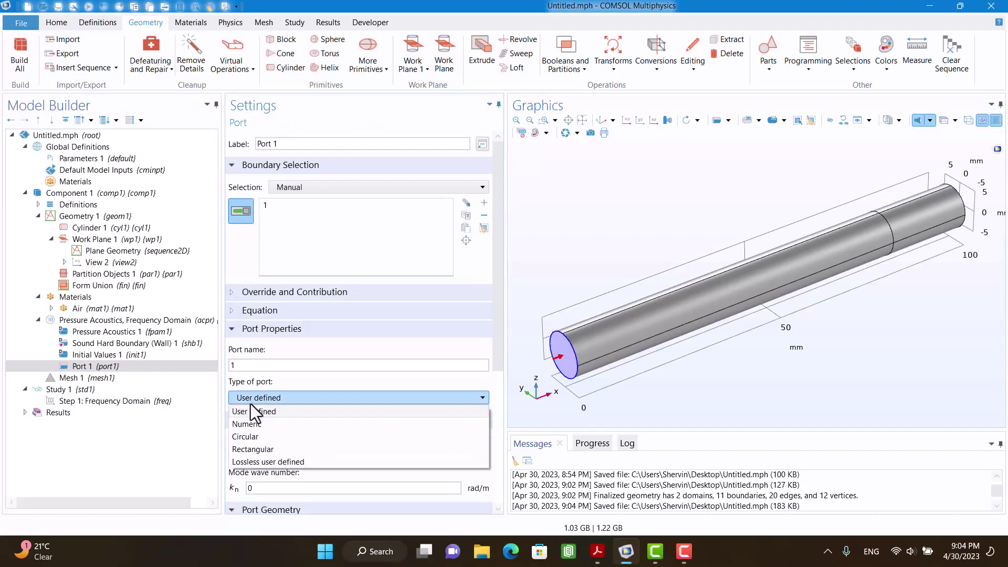
pyautogui.click(267, 437)
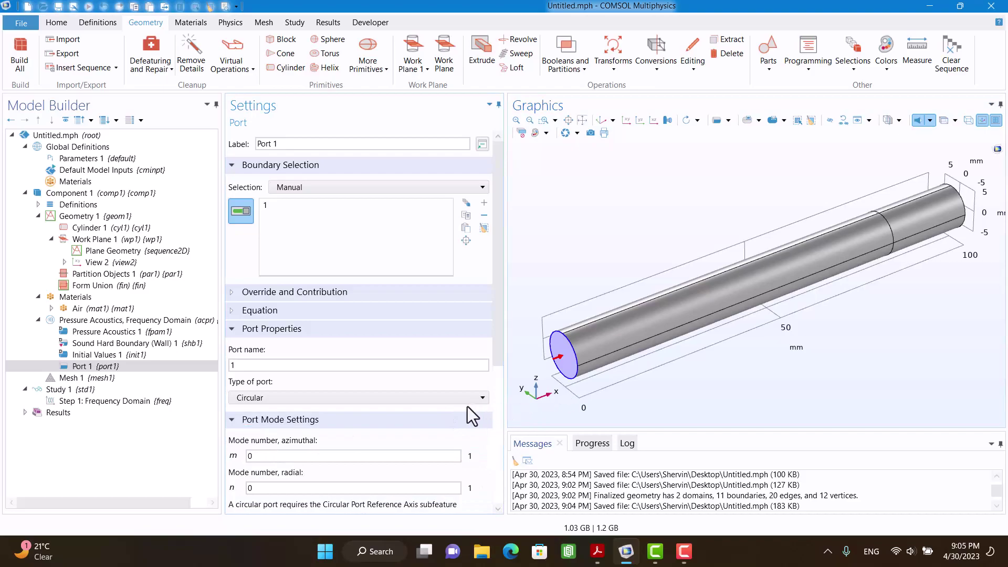
pyautogui.moveTo(497, 355); pyautogui.dragTo(517, 506)
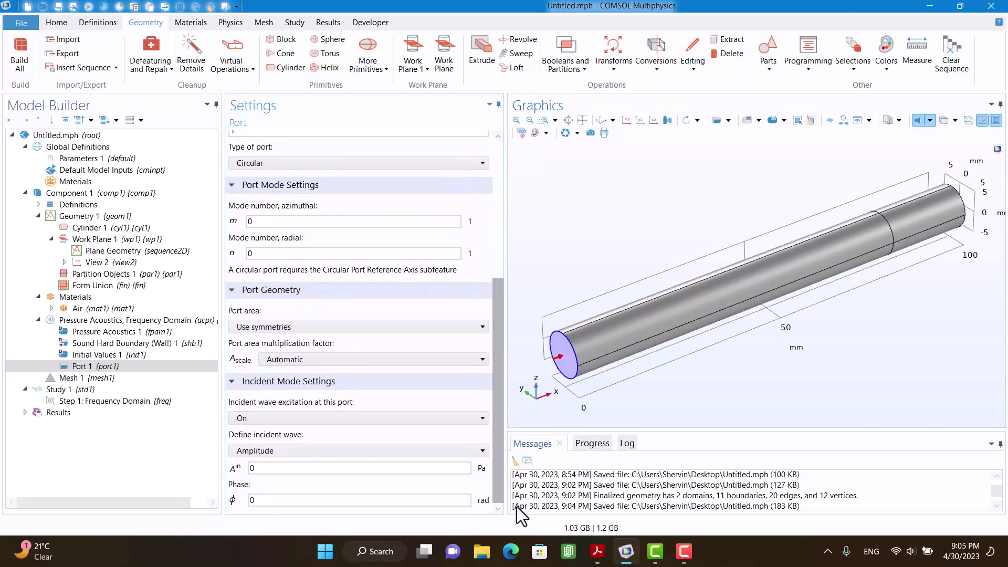
pyautogui.click(282, 468)
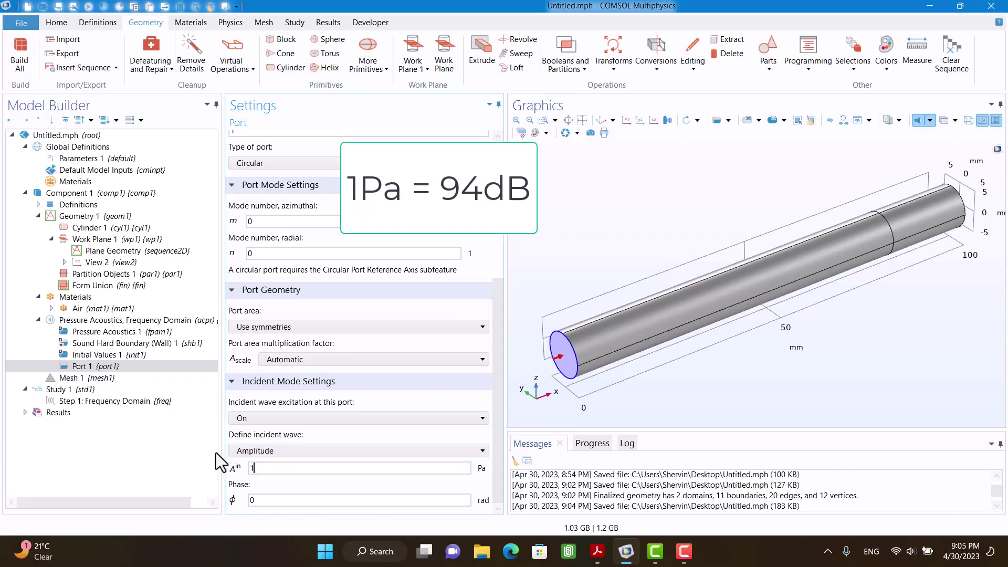
pyautogui.click(191, 440)
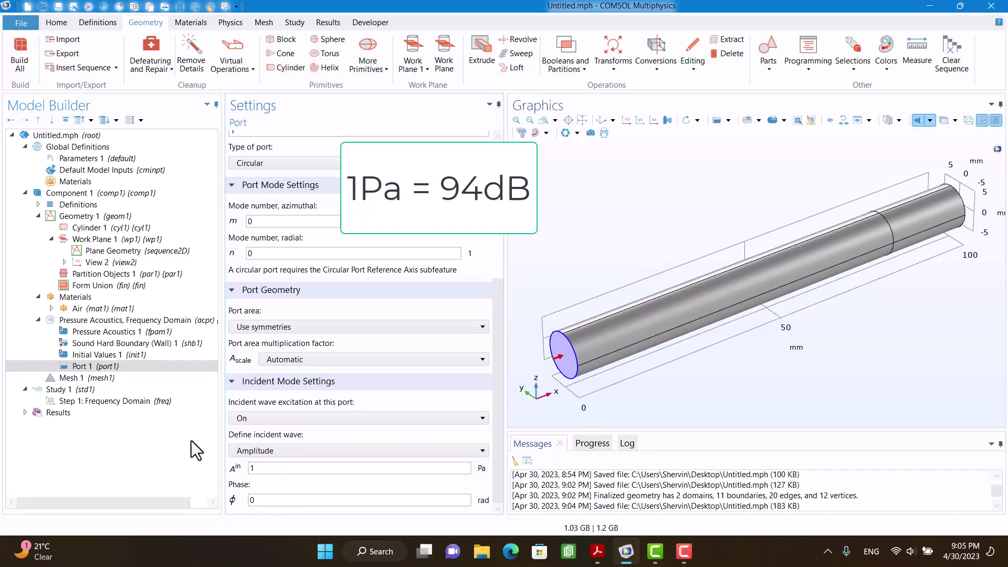
# Step: Give Port 1 a Circular Port Reference Axis through points 1 and 4
pyautogui.rightClick(90, 362)
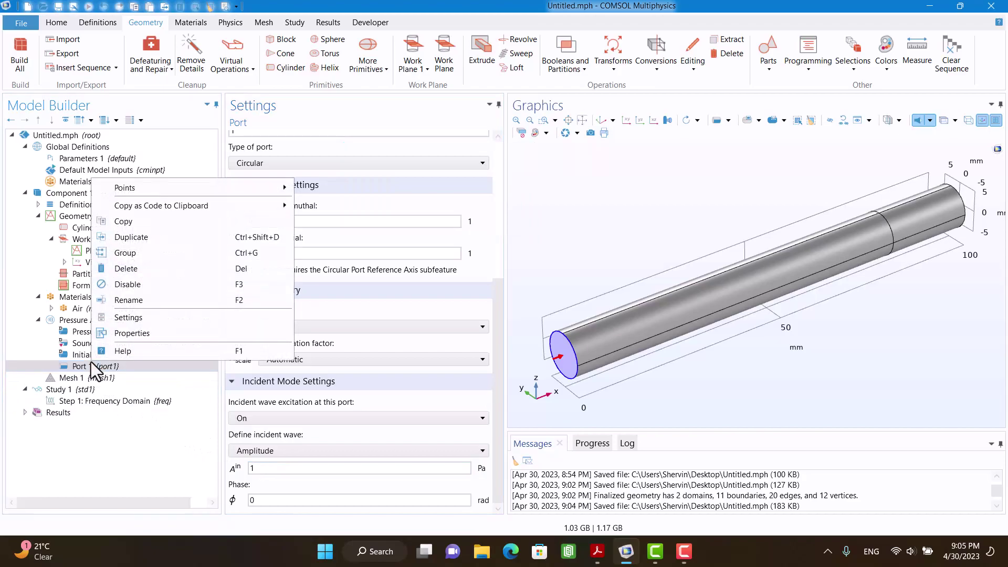
pyautogui.moveTo(142, 189)
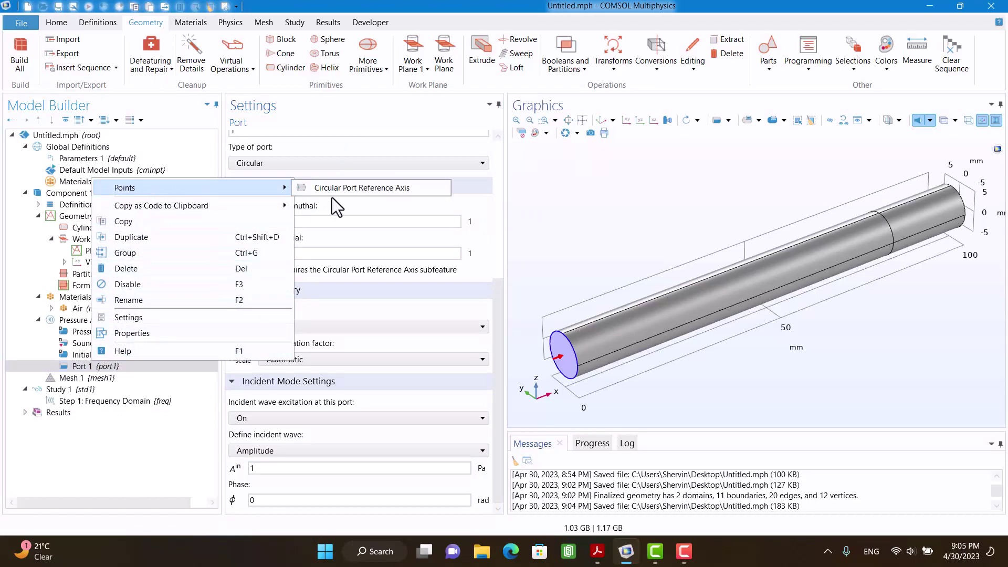
pyautogui.click(378, 188)
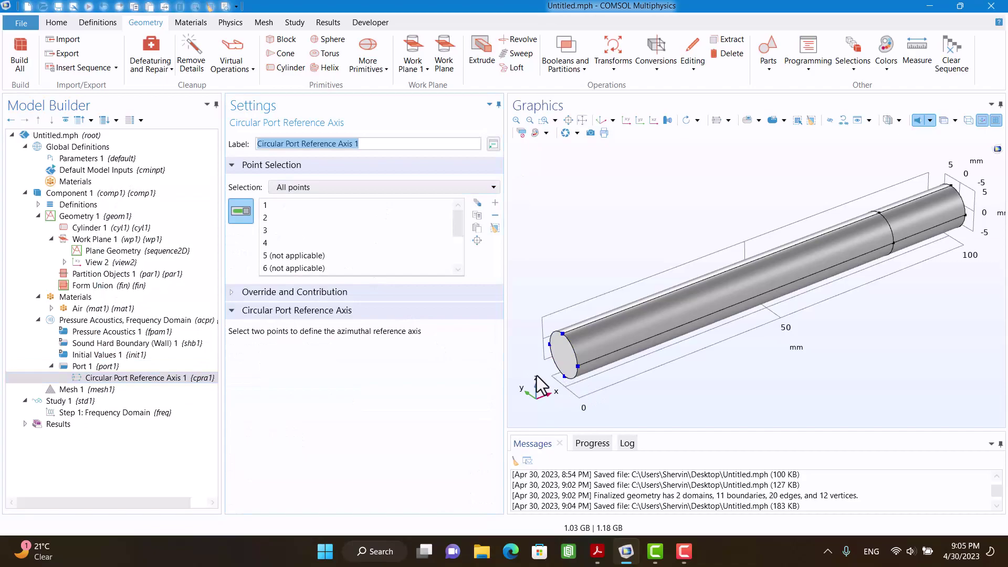
pyautogui.click(493, 230)
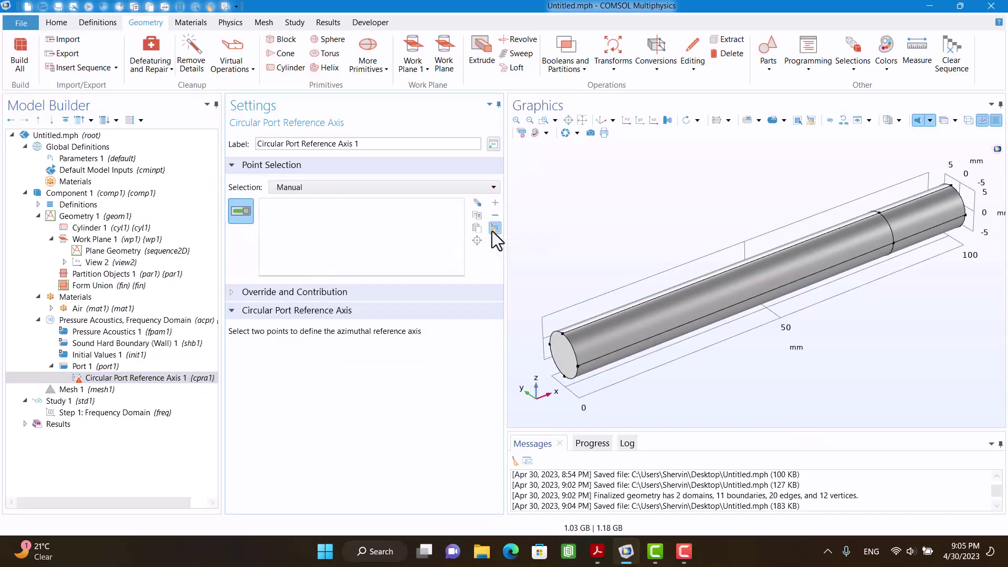
pyautogui.click(549, 345)
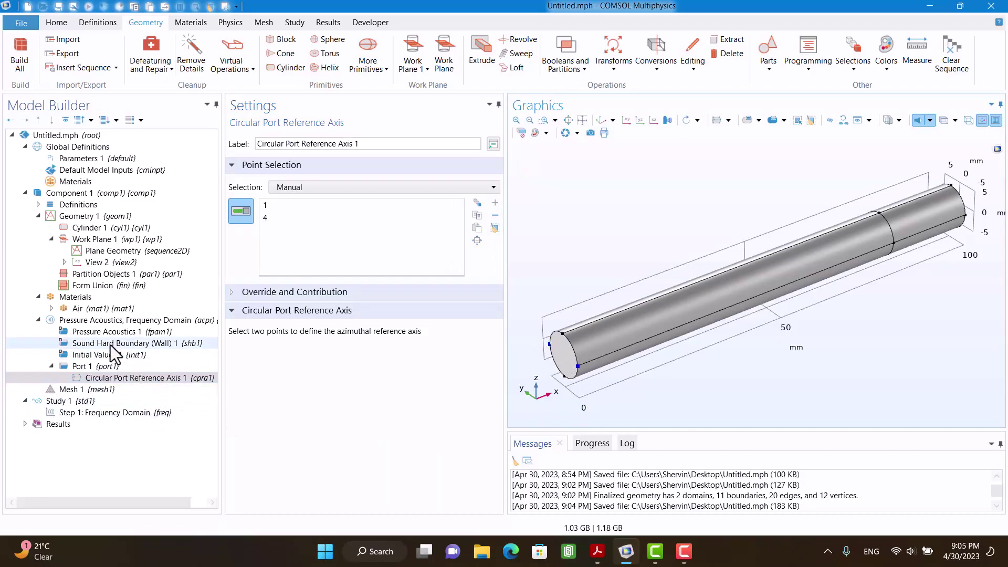
pyautogui.click(102, 320)
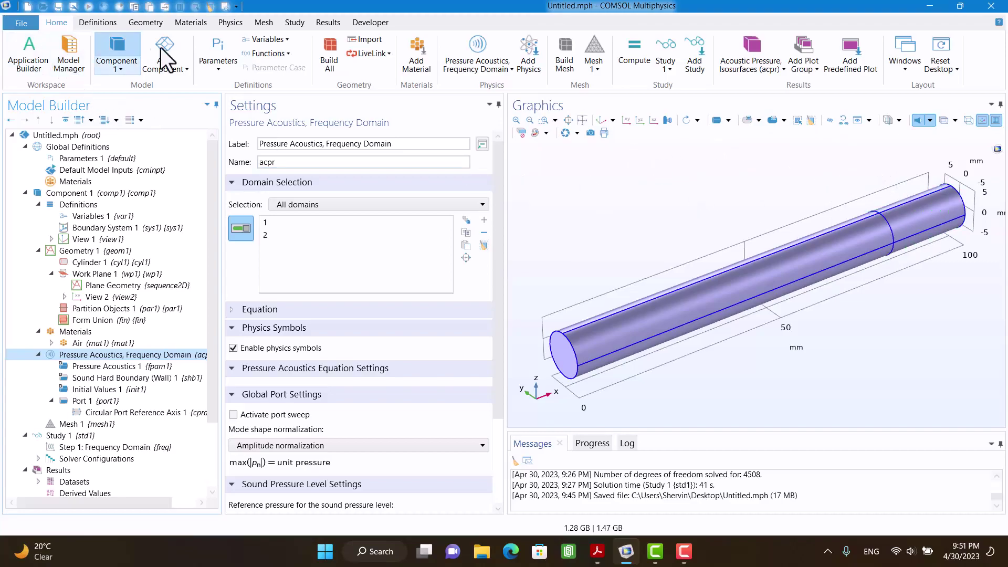
# Step: Add Poroacoustics on domain 2 using the Johnson-Champoux-Allard (JCA) model
pyautogui.click(229, 23)
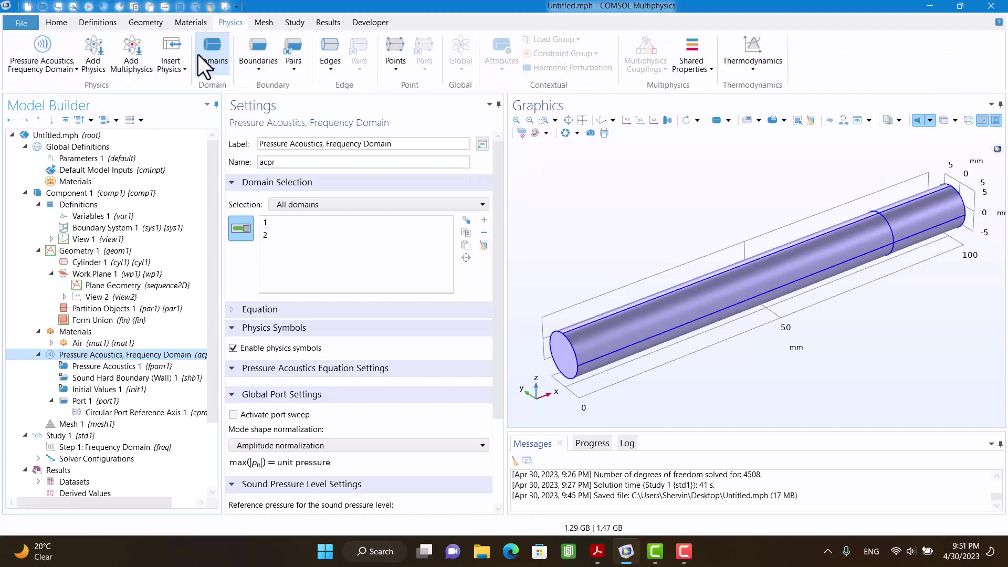
pyautogui.click(198, 55)
pyautogui.click(231, 94)
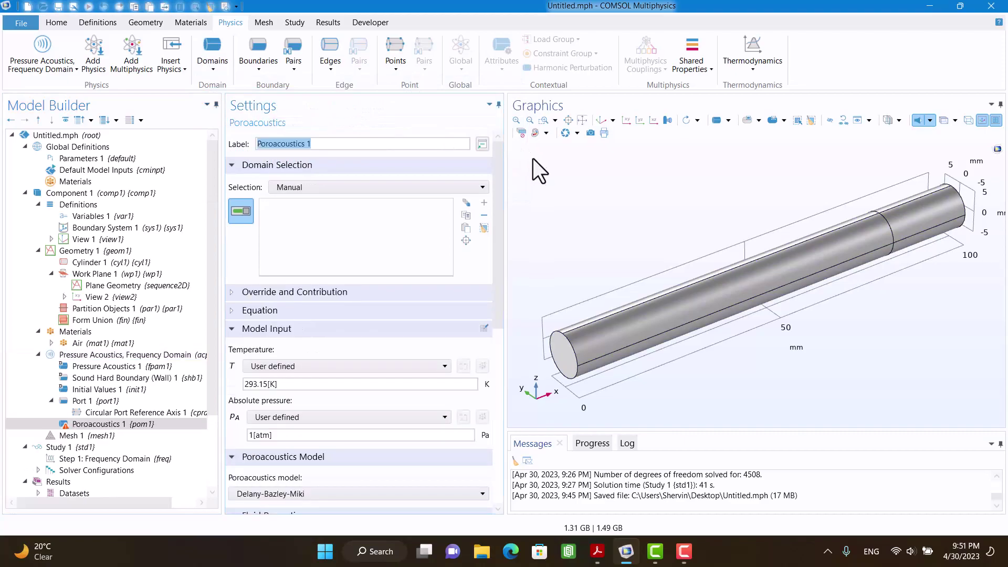
pyautogui.click(917, 200)
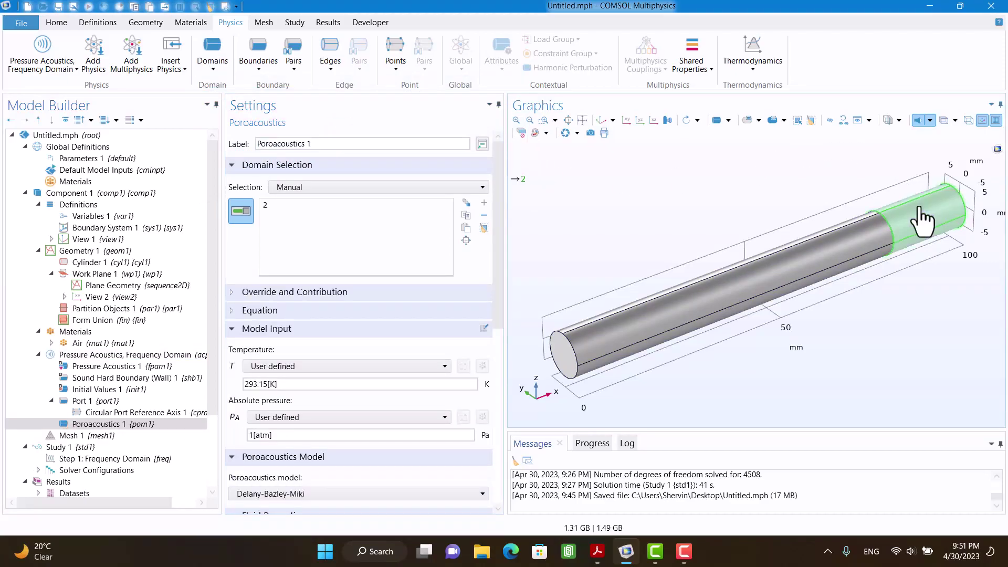
pyautogui.moveTo(496, 237); pyautogui.dragTo(499, 422)
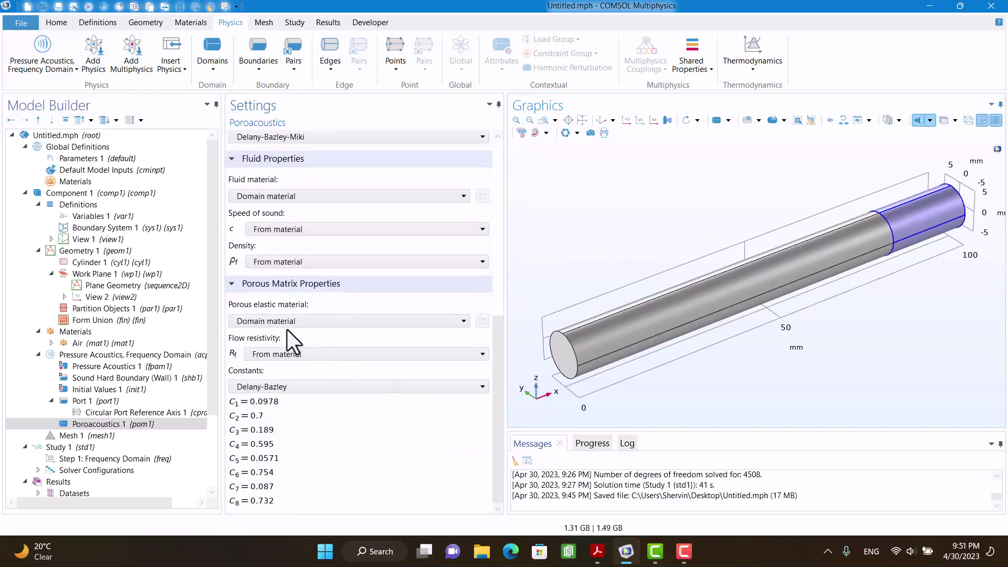
pyautogui.scroll(3, 278, 294)
pyautogui.click(247, 201)
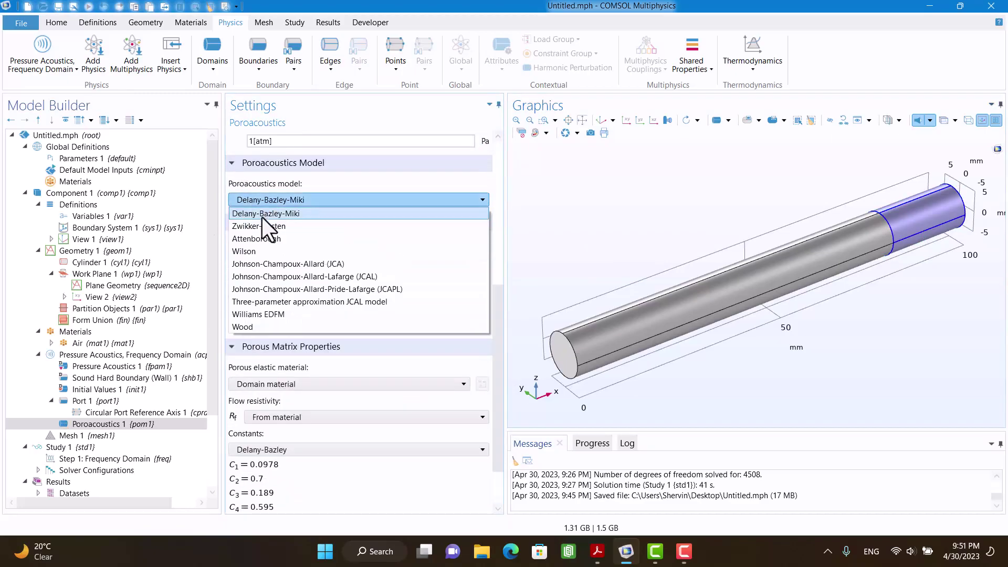
pyautogui.click(263, 264)
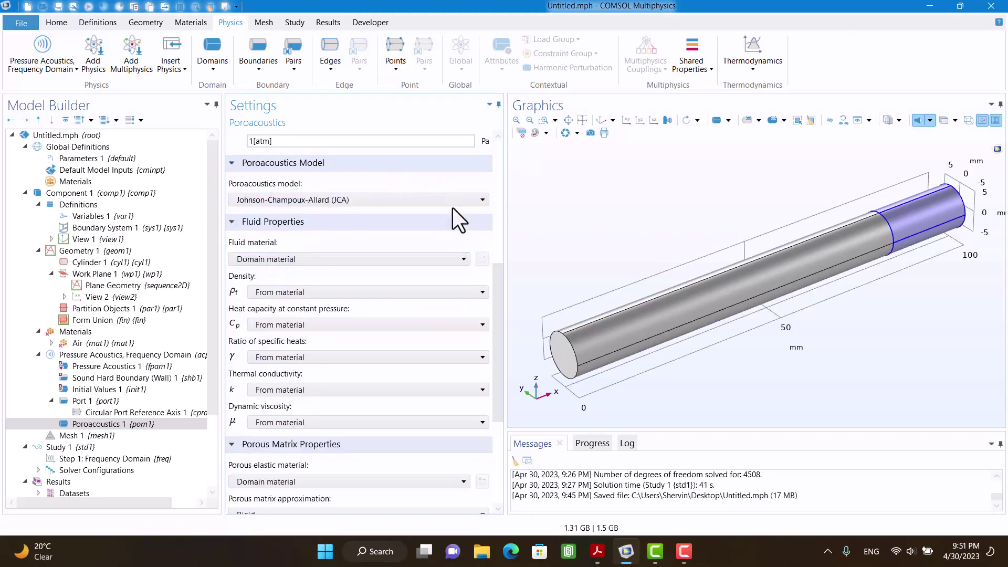
pyautogui.moveTo(493, 279); pyautogui.dragTo(513, 389)
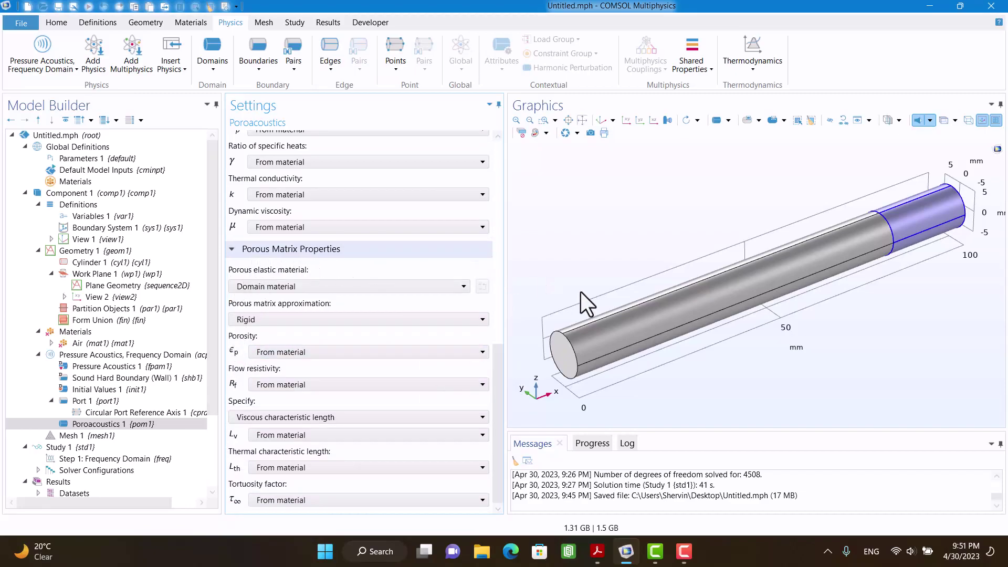
# Step: In the paper, bring Table 1 on page 5 into view and mark the Felt row's JCA values
pyautogui.click(597, 551)
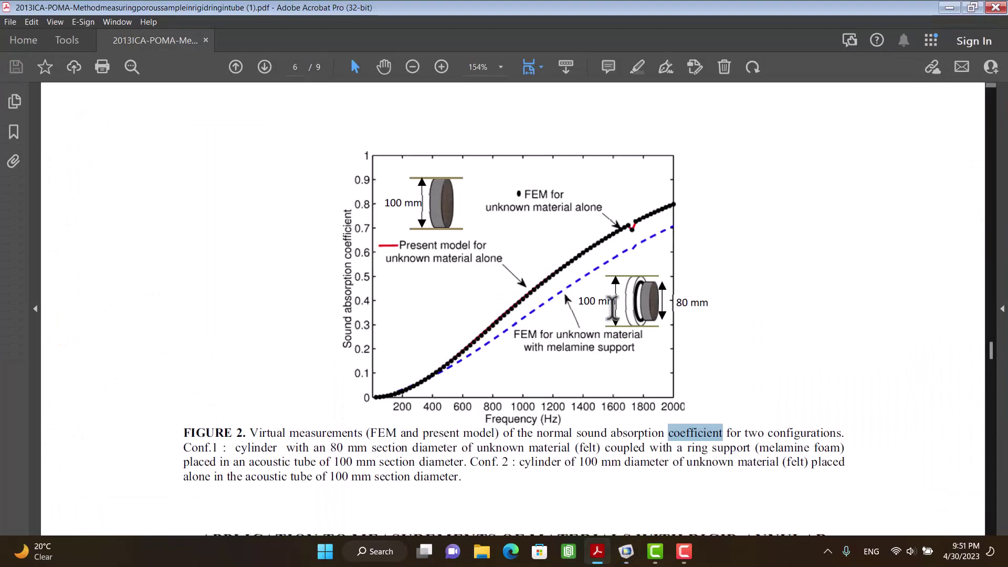
pyautogui.scroll(-1, 604, 299)
pyautogui.scroll(10, 583, 286)
pyautogui.scroll(-5, 577, 315)
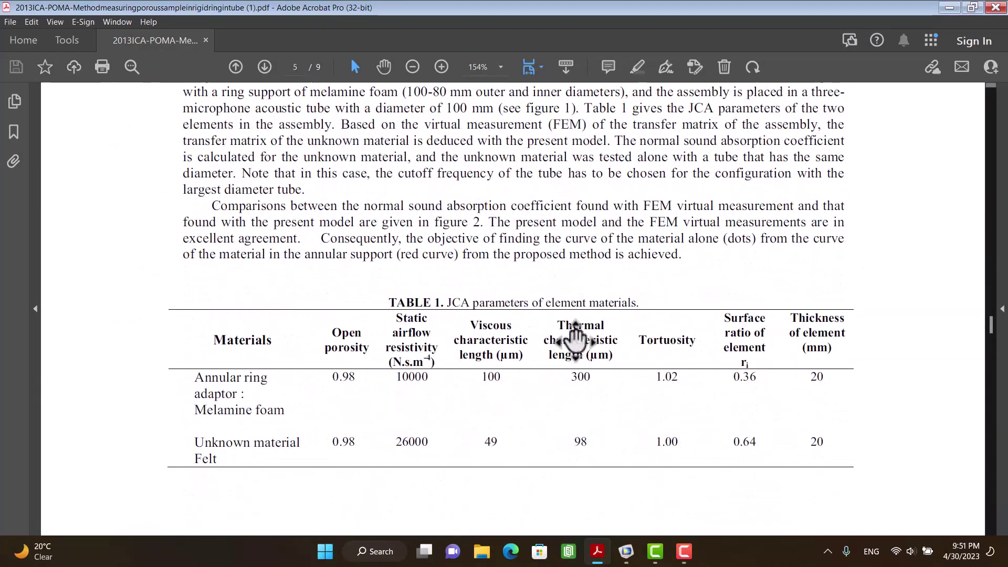
pyautogui.scroll(-2, 576, 338)
pyautogui.doubleClick(229, 331)
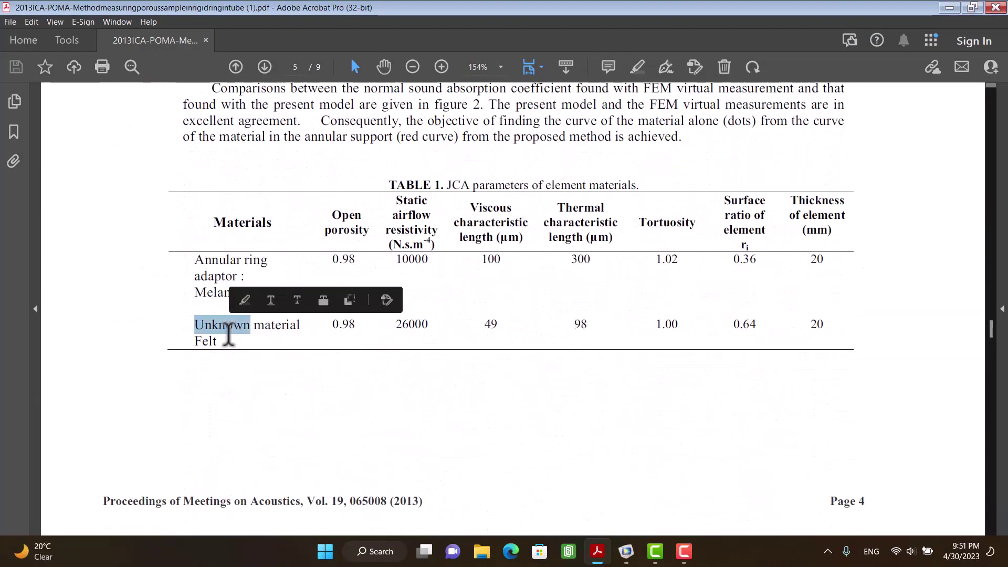
pyautogui.moveTo(291, 331); pyautogui.dragTo(819, 326)
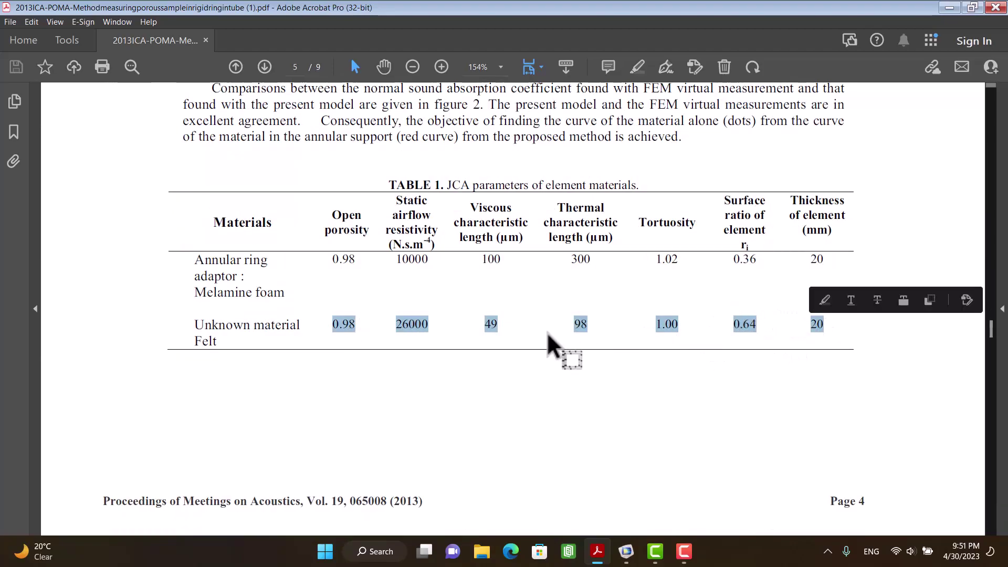
pyautogui.moveTo(548, 341); pyautogui.dragTo(353, 335)
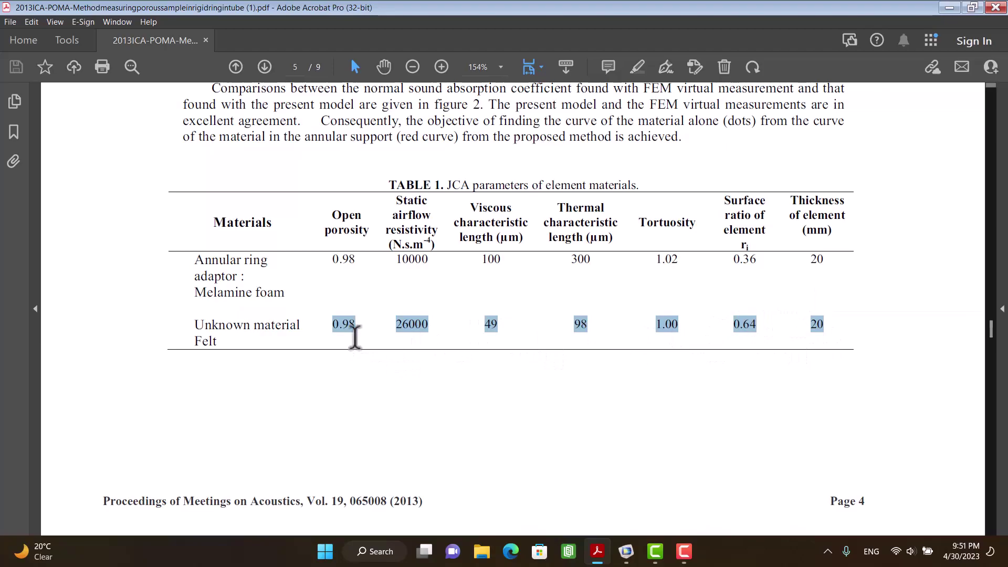
# Step: Place COMSOL beside the paper's table and set a user-defined porosity of 0.98
pyautogui.click(625, 551)
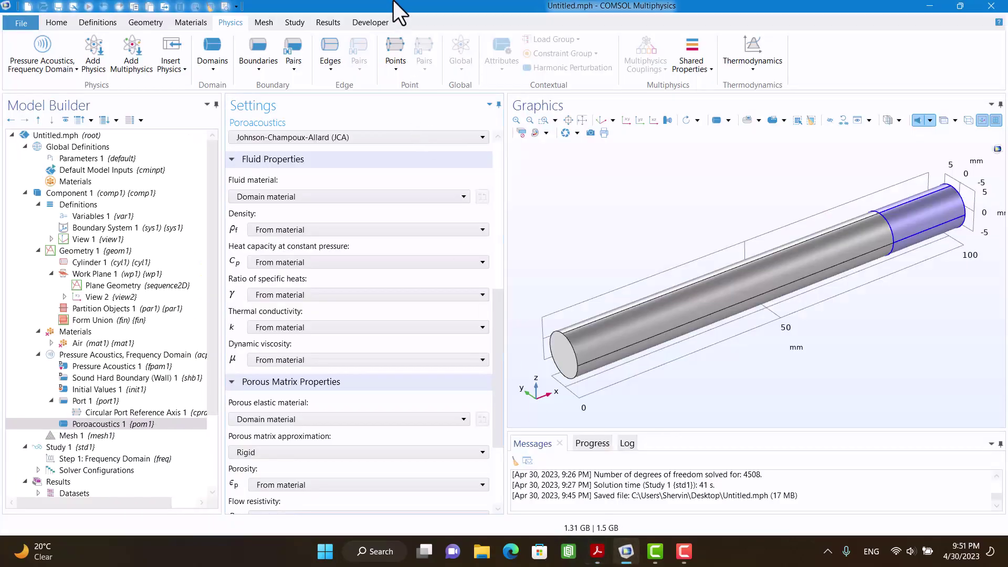
pyautogui.moveTo(392, 2); pyautogui.dragTo(811, 74)
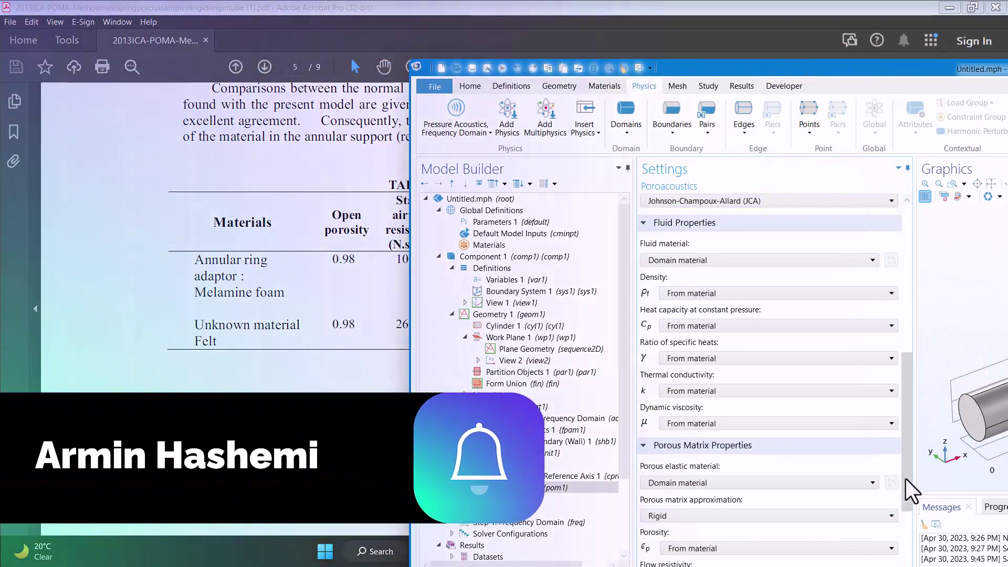
pyautogui.moveTo(905, 479); pyautogui.dragTo(911, 521)
pyautogui.click(701, 417)
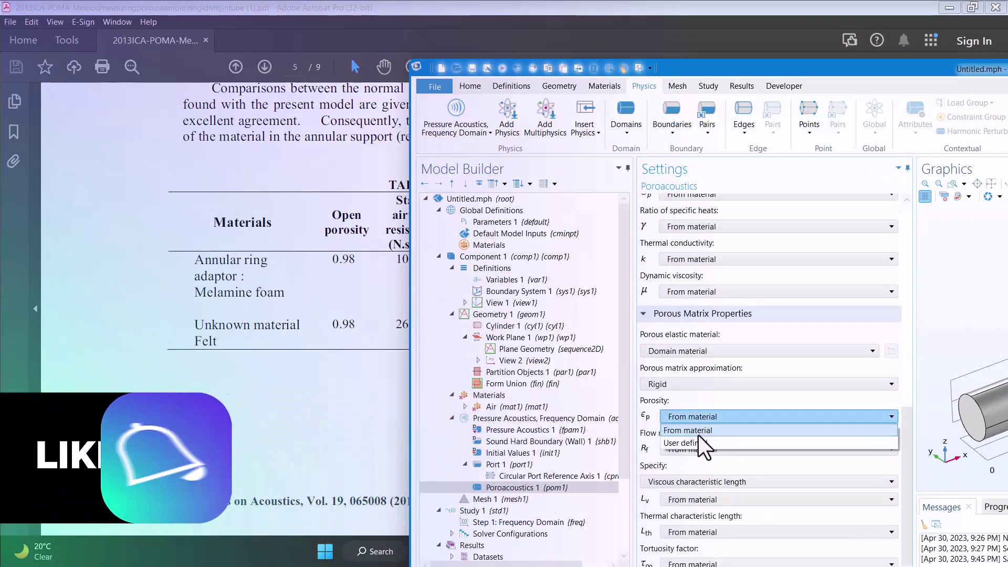
pyautogui.click(698, 443)
pyautogui.click(696, 434)
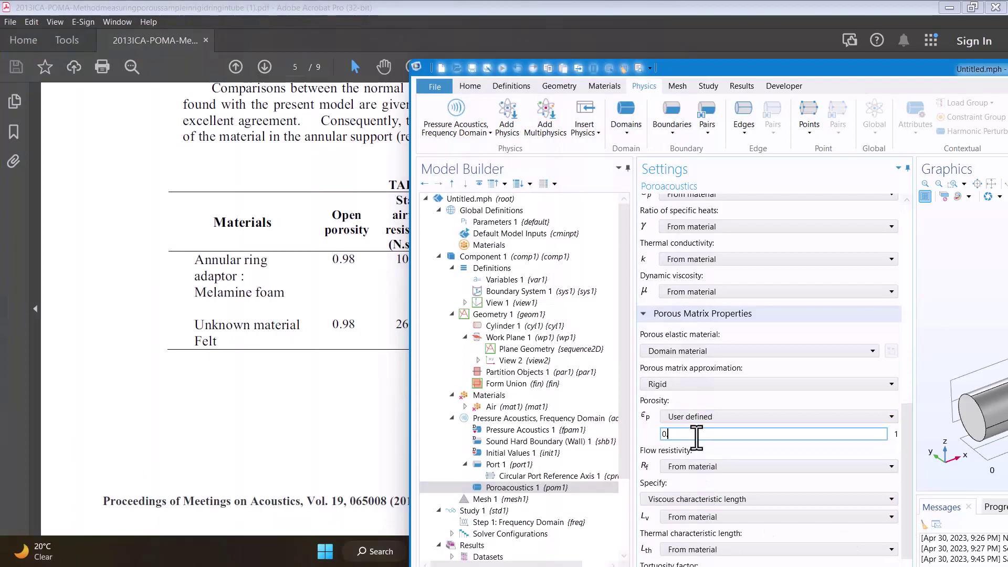
pyautogui.write('.98')
# Step: Make the flow resistivity user defined at 26000 Pa·s/m²
pyautogui.click(700, 466)
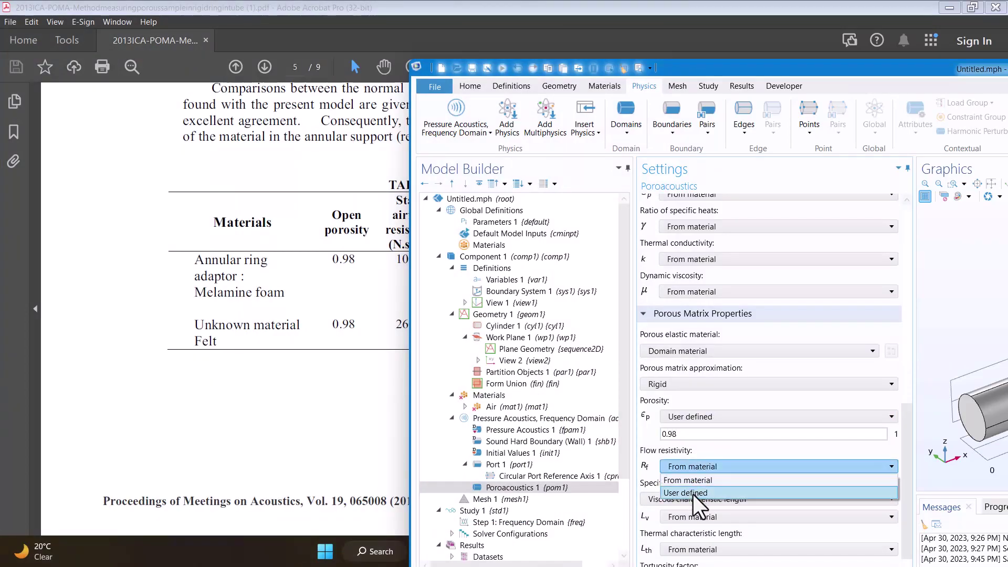
pyautogui.click(698, 490)
pyautogui.moveTo(690, 68); pyautogui.dragTo(774, 51)
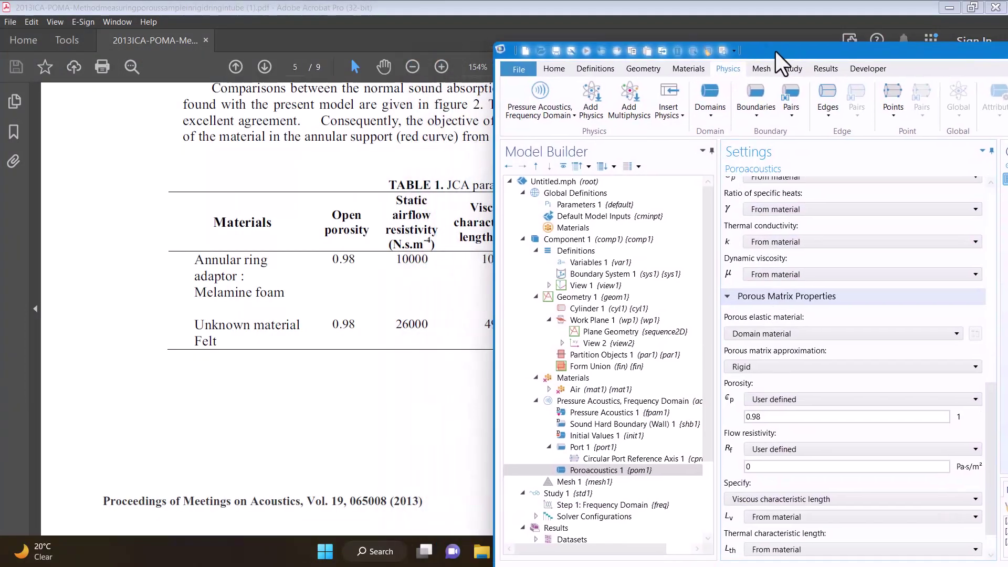
pyautogui.click(776, 466)
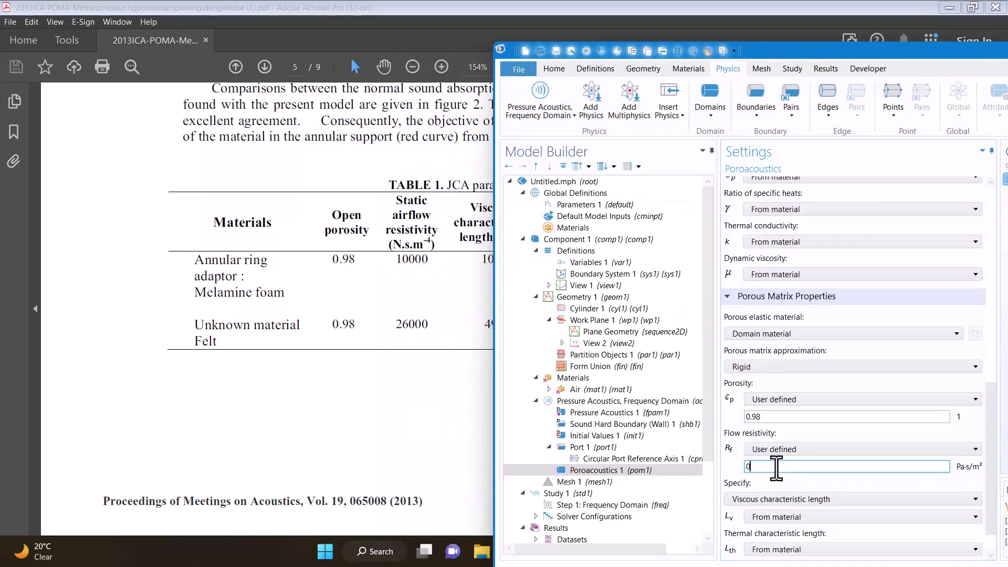
pyautogui.write('26000')
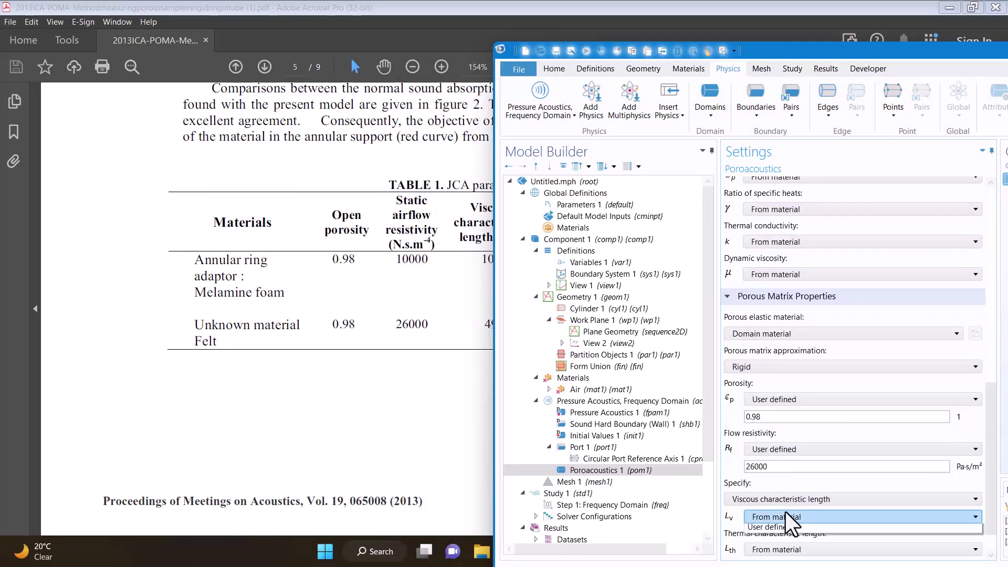
# Step: Set a user-defined viscous characteristic length of 49e-6 m
pyautogui.click(756, 517)
pyautogui.click(774, 546)
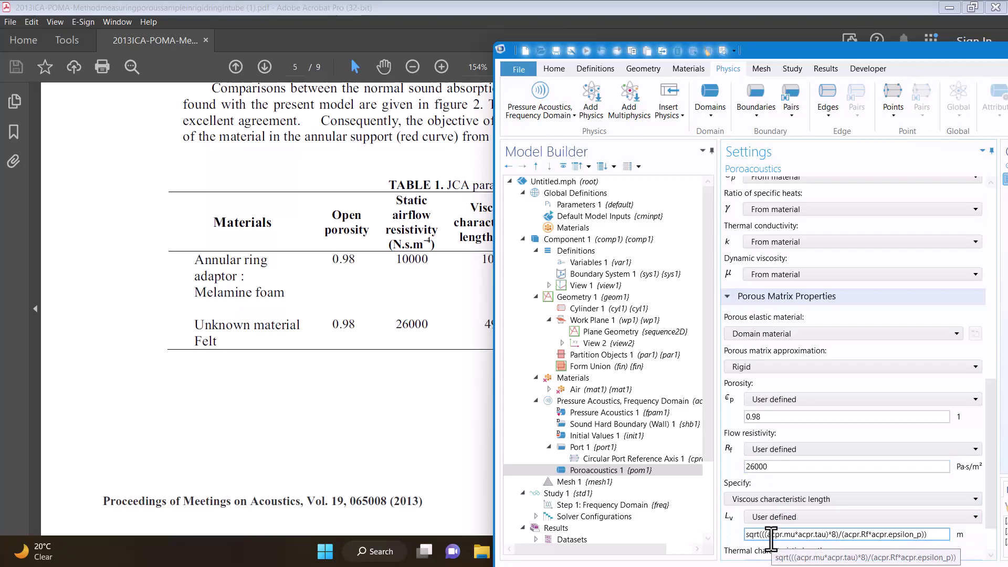
pyautogui.tripleClick(771, 534)
pyautogui.press('BackSpace')
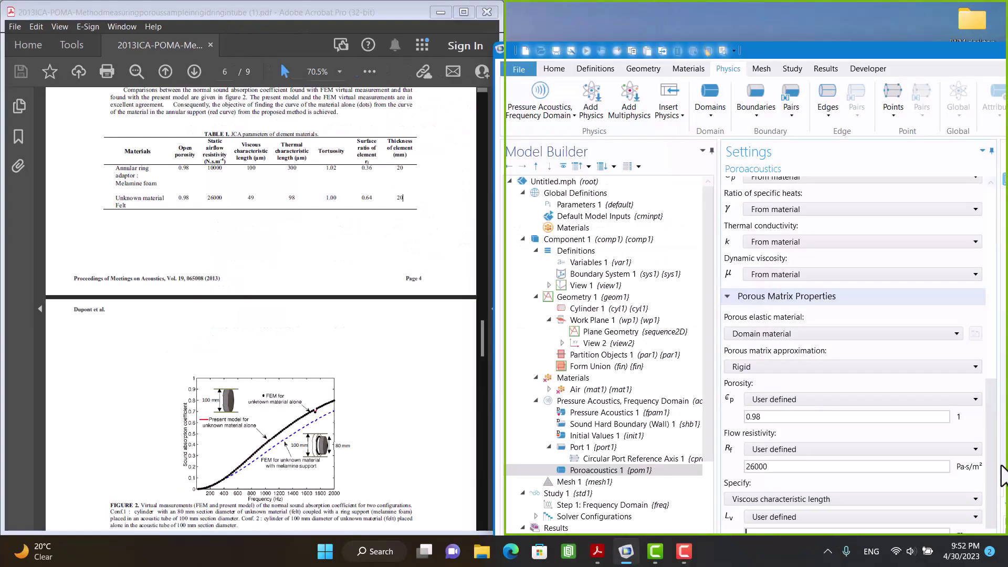
pyautogui.scroll(-2, 994, 510)
pyautogui.click(780, 480)
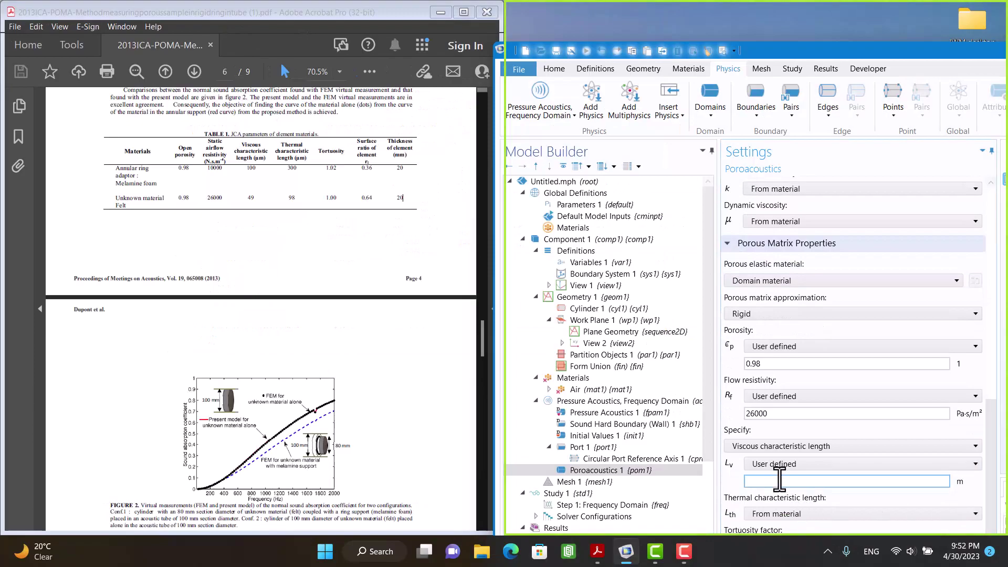
pyautogui.write('49')
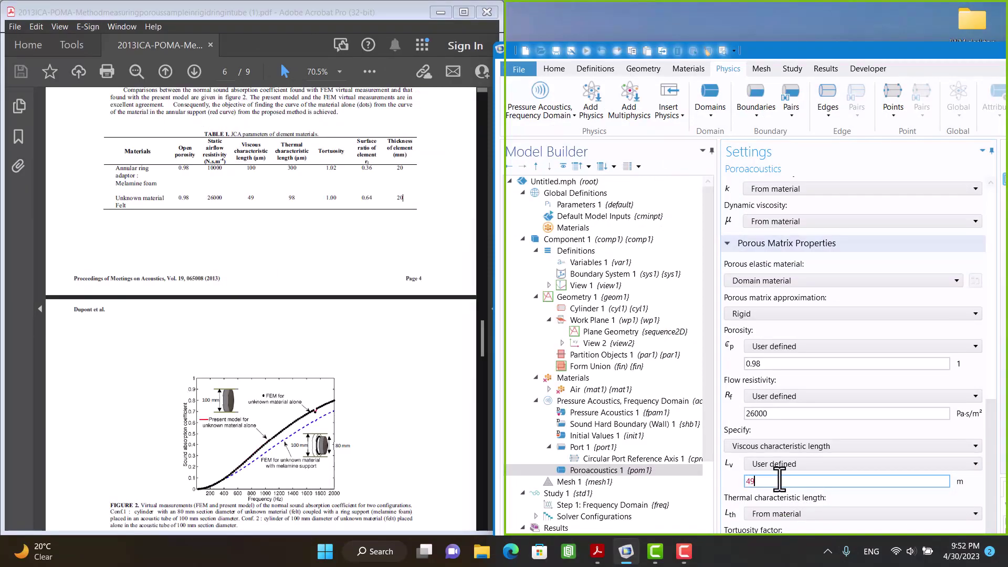
pyautogui.write('e-6')
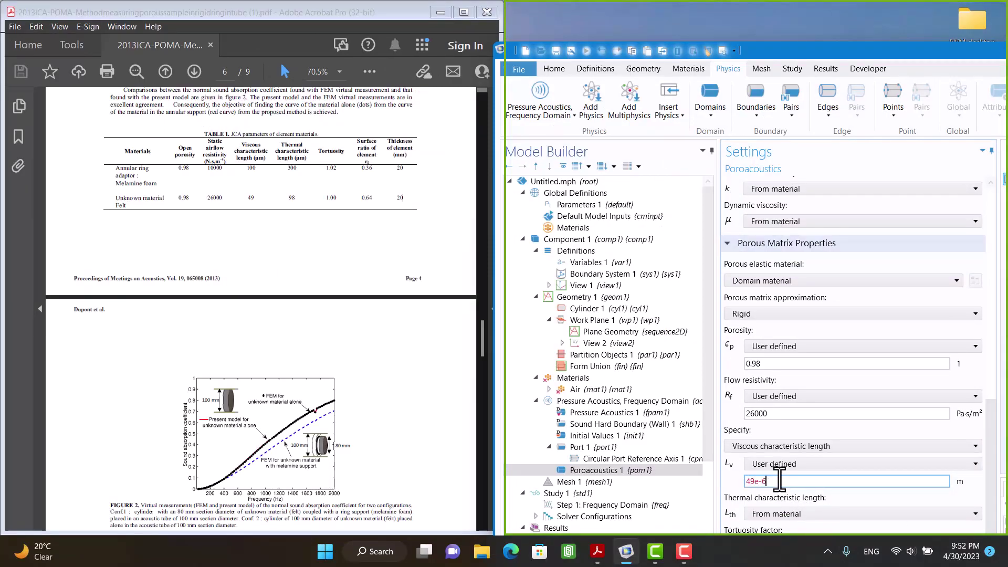
# Step: Set a user-defined thermal characteristic length of 98e-6 m
pyautogui.click(772, 511)
pyautogui.click(770, 537)
pyautogui.click(746, 527)
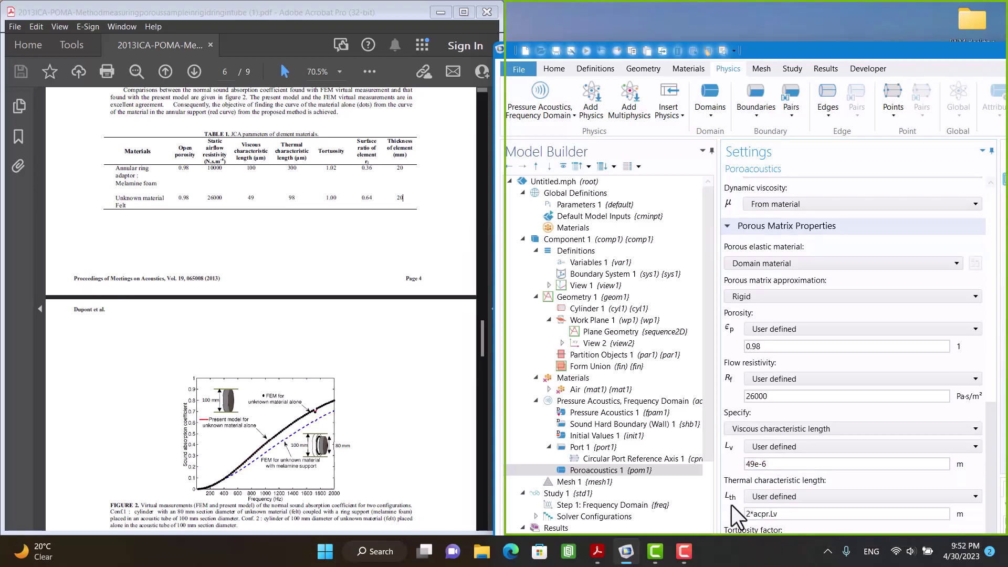
pyautogui.write('2*acpr.')
pyautogui.tripleClick(773, 514)
pyautogui.write('9')
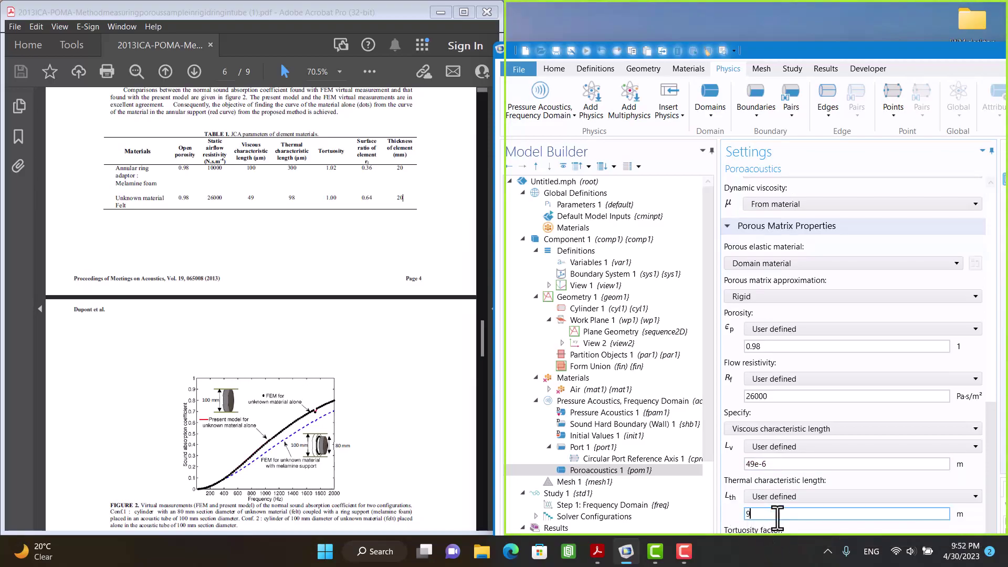
pyautogui.write('8e-6')
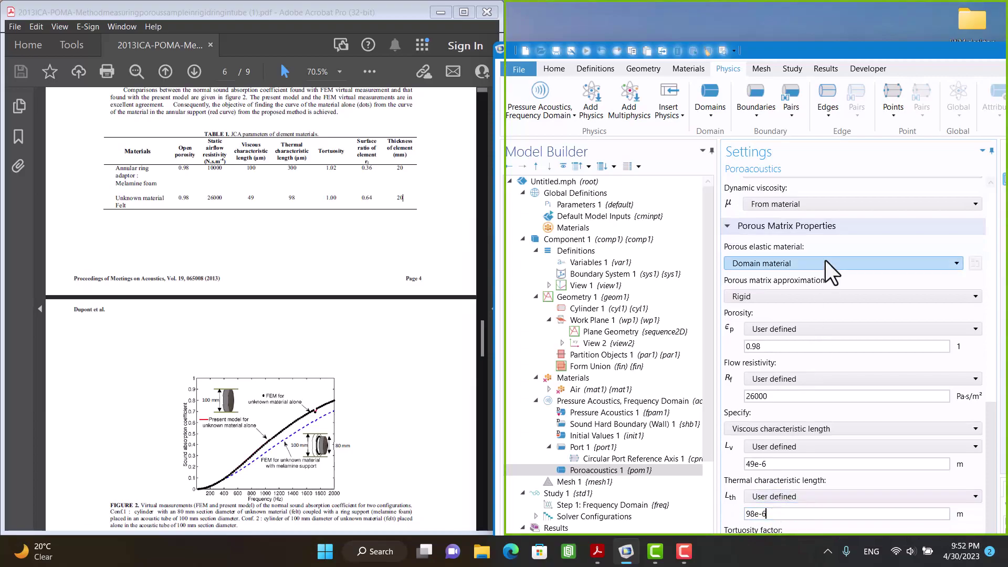
# Step: Maximize the COMSOL window and make the tortuosity factor user defined
pyautogui.moveTo(898, 43); pyautogui.dragTo(893, 3)
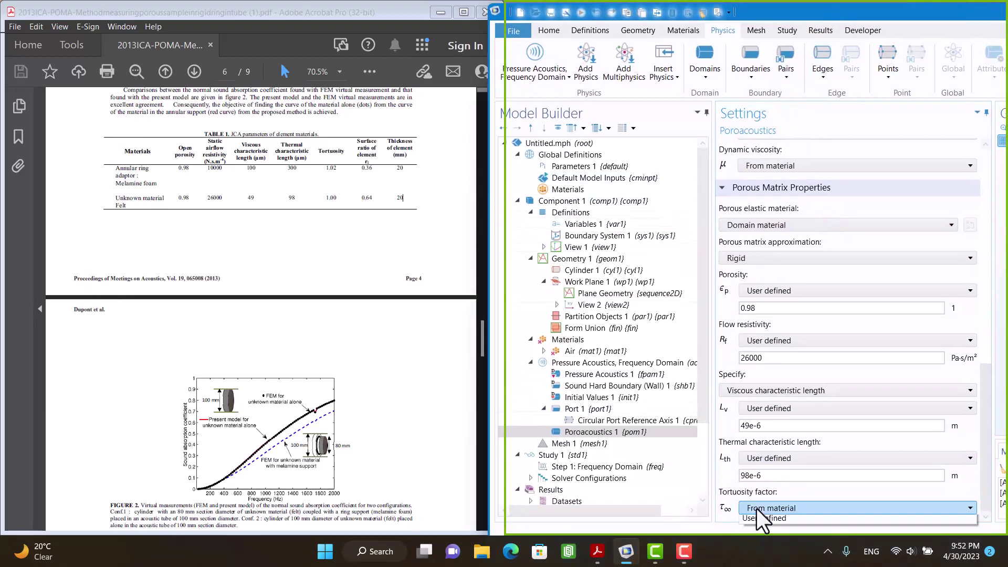
pyautogui.click(756, 508)
pyautogui.click(760, 535)
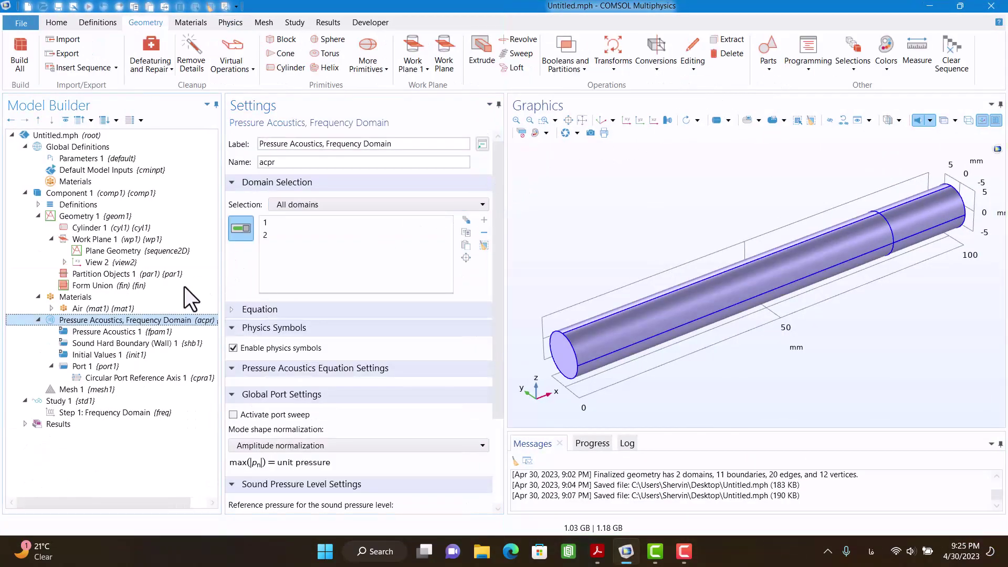
# Step: After checking the paper's absorption figure, set the Frequency Domain frequencies to range(1,10,2000) Hz
pyautogui.click(106, 410)
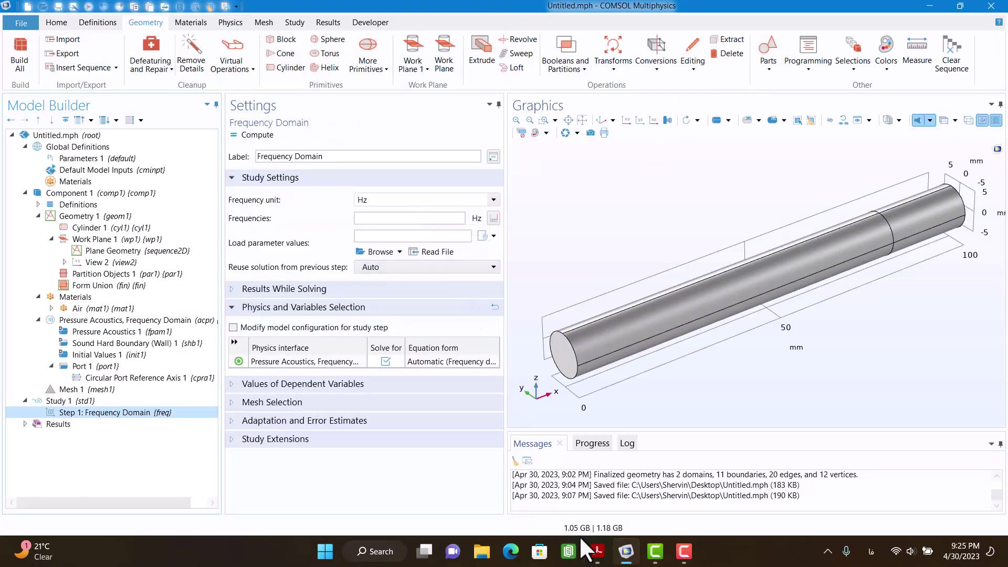
pyautogui.click(596, 550)
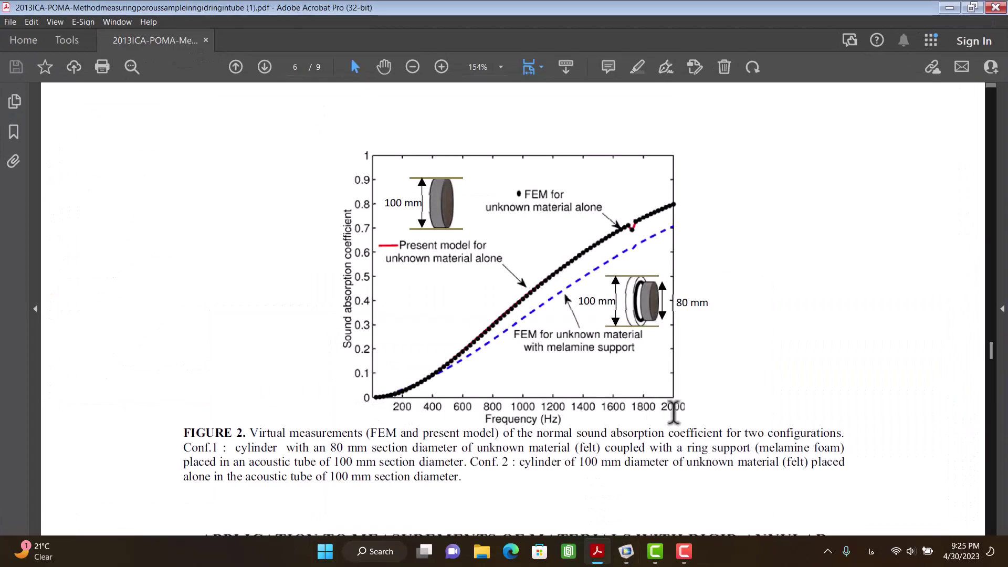
pyautogui.doubleClick(673, 430)
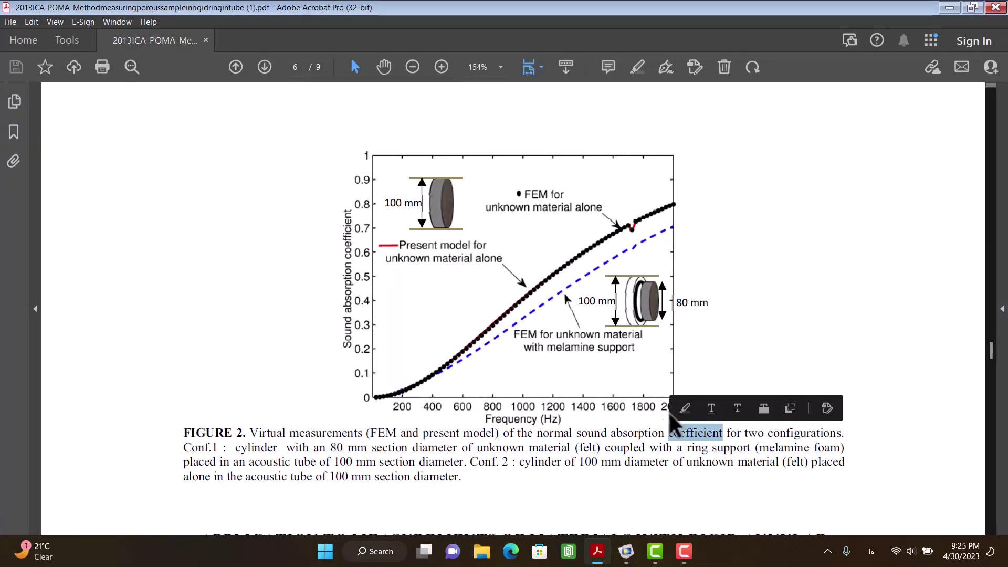
pyautogui.click(949, 7)
pyautogui.click(496, 217)
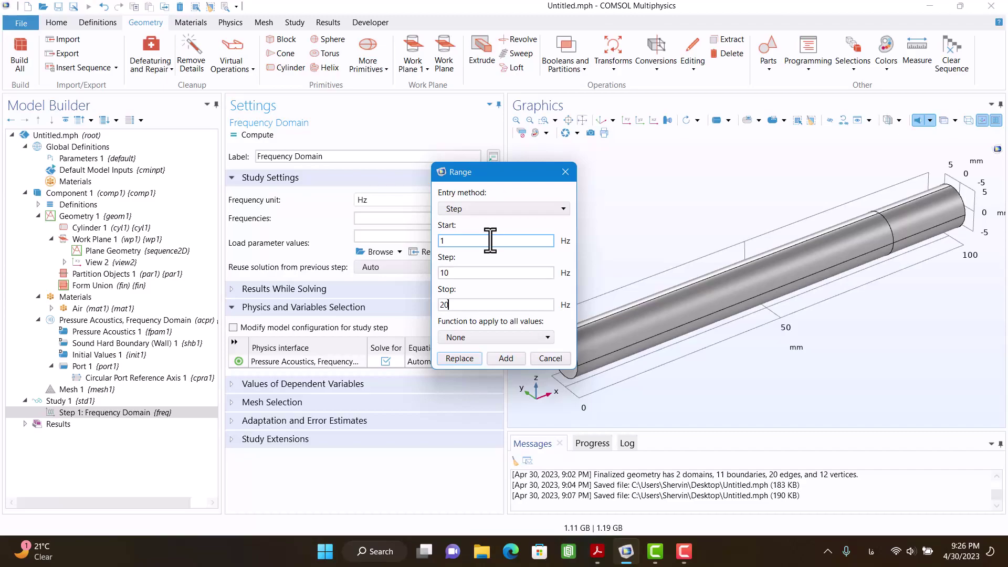
pyautogui.click(494, 304)
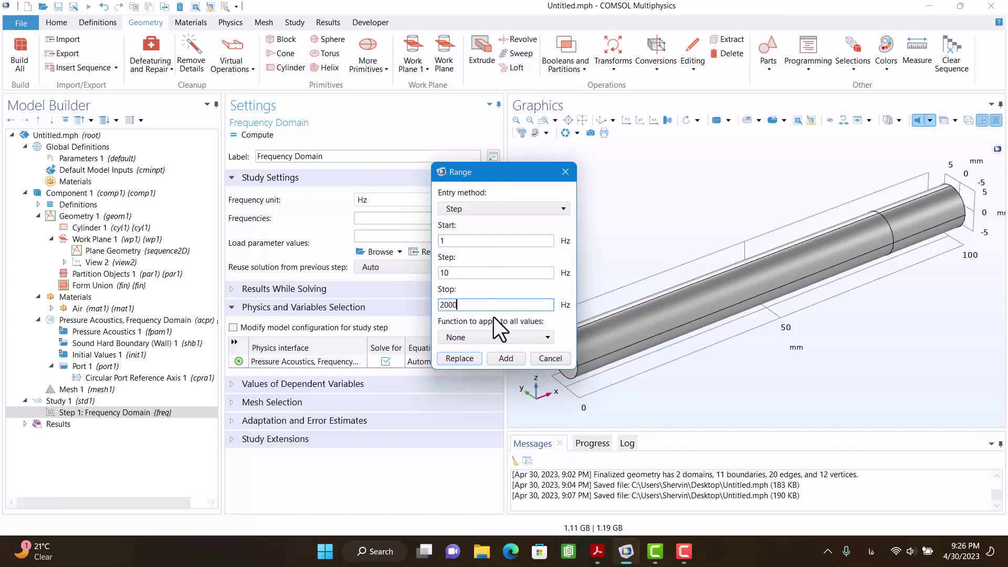
pyautogui.click(505, 358)
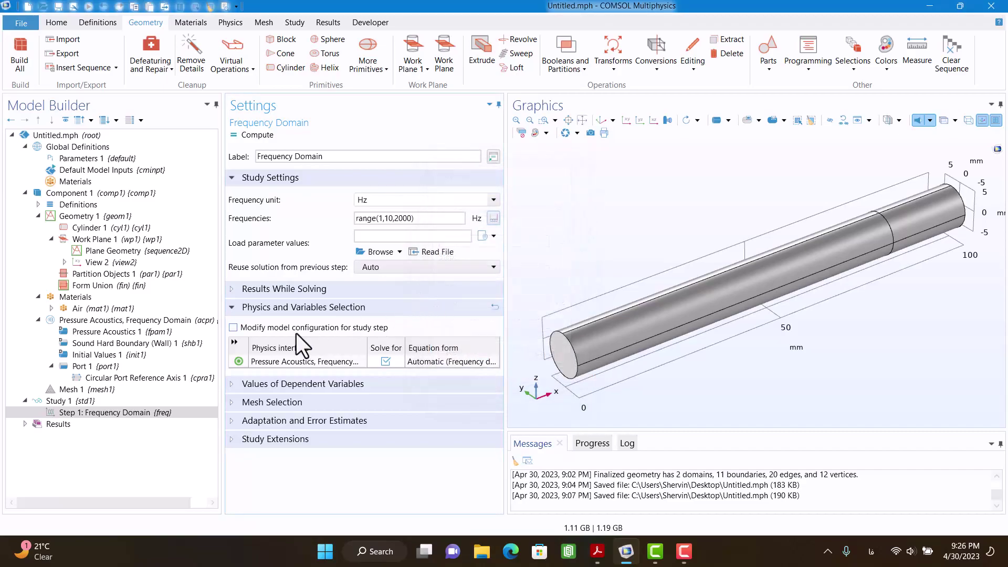
pyautogui.click(84, 392)
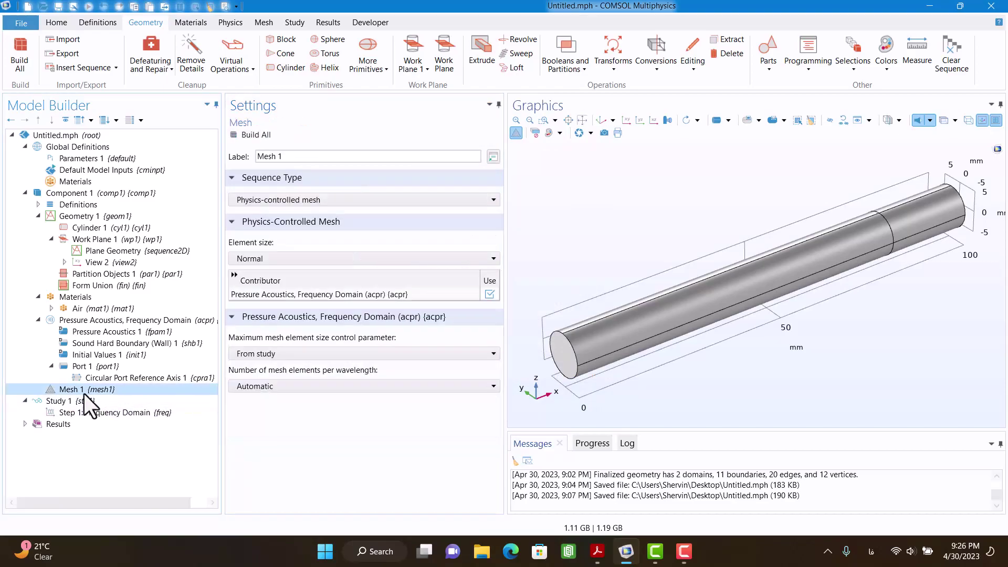
# Step: Build the tube mesh, compute Study 1, and view the sound pressure level and isosurface plots
pyautogui.click(256, 135)
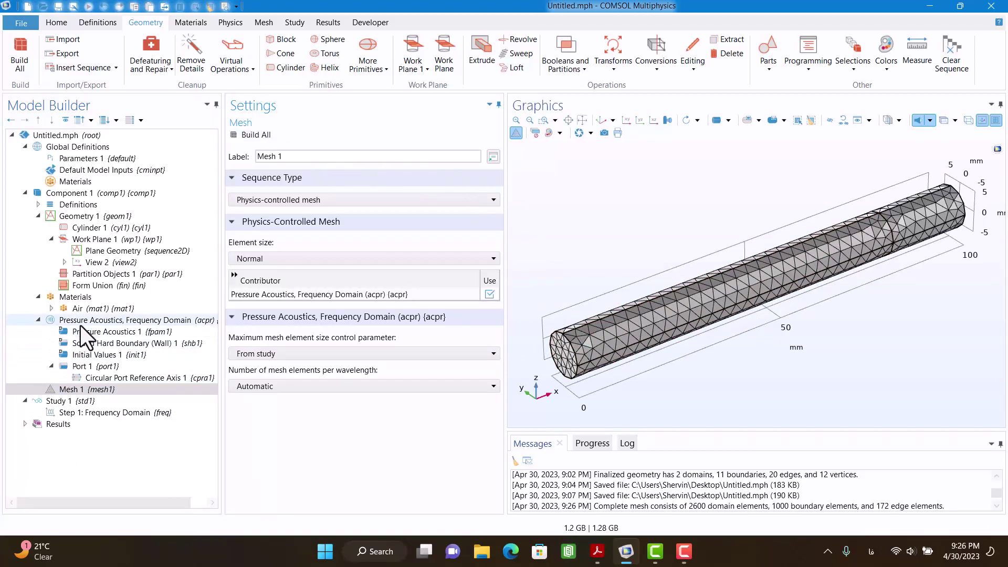
pyautogui.click(83, 403)
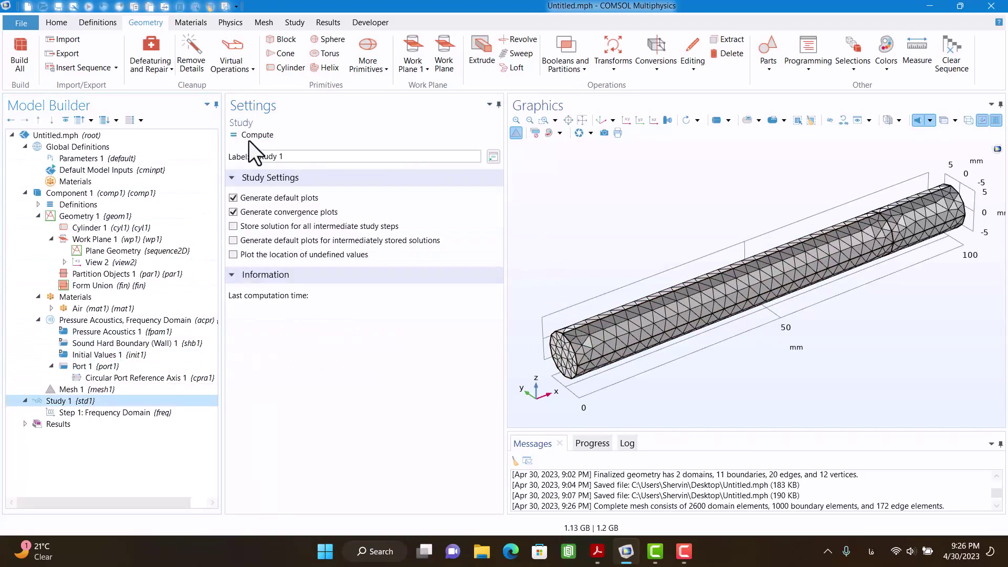
pyautogui.click(252, 135)
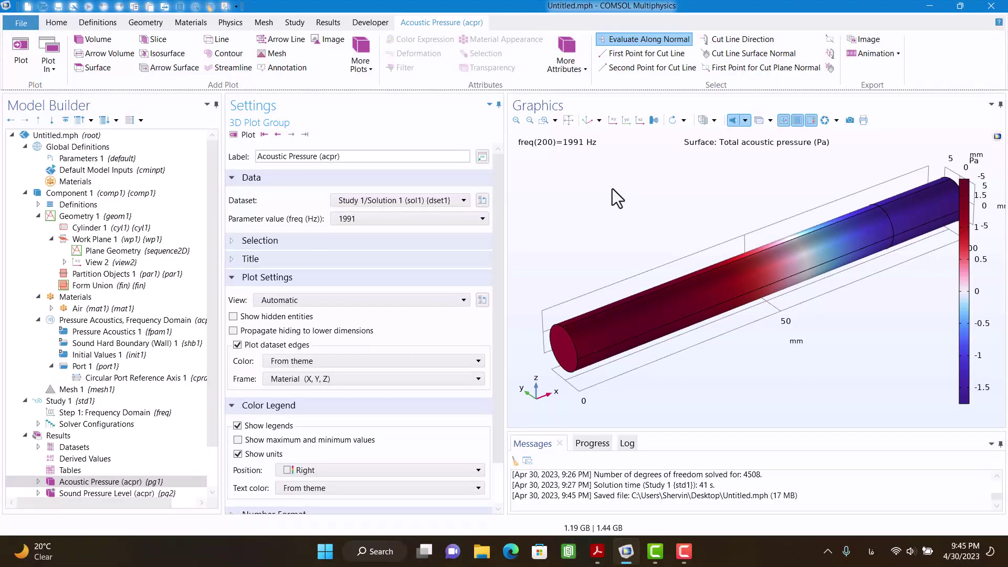
pyautogui.scroll(-2, 157, 483)
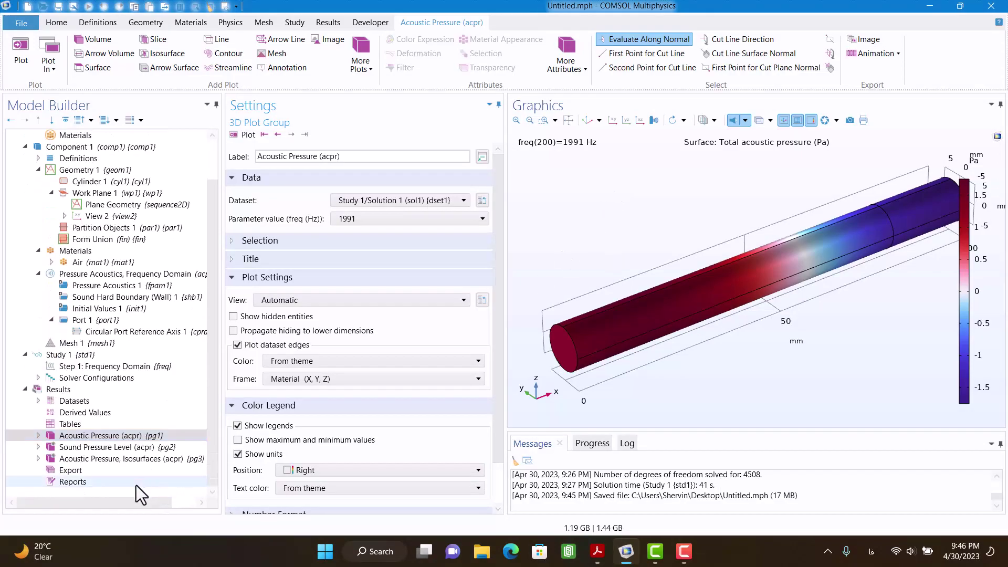
pyautogui.click(74, 449)
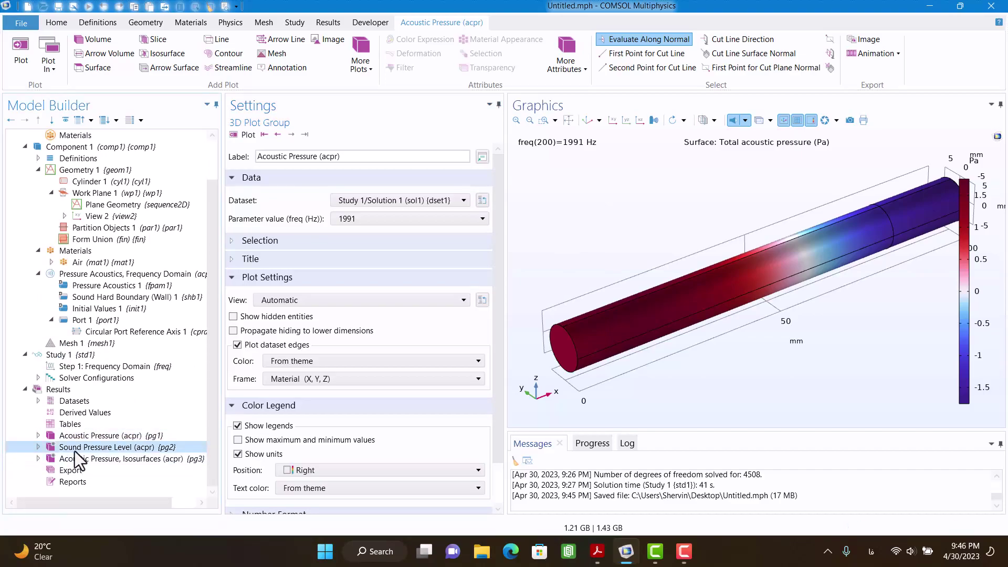
pyautogui.click(79, 459)
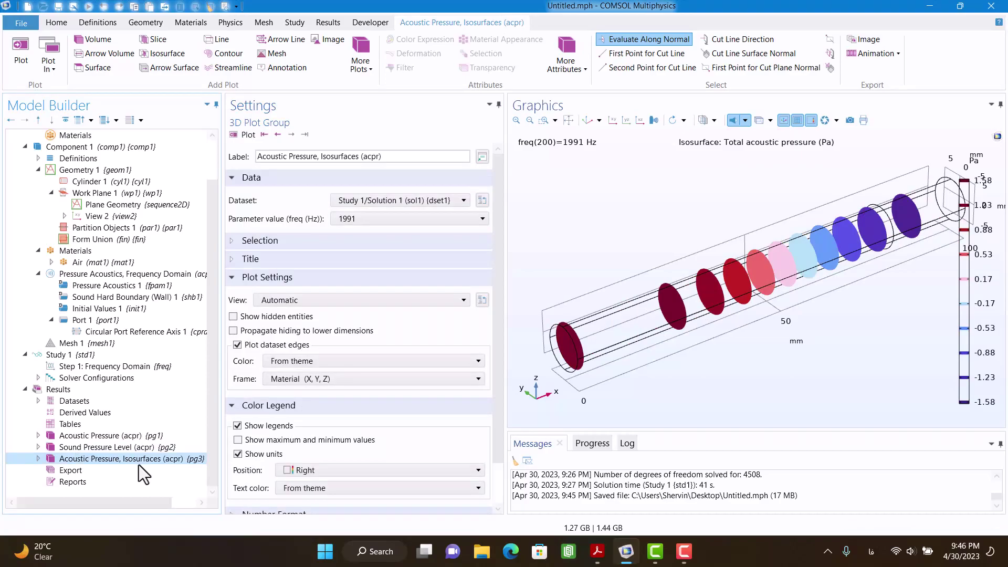
# Step: Add a Variables node under component Definitions with a new variable named R
pyautogui.click(38, 158)
pyautogui.click(64, 159)
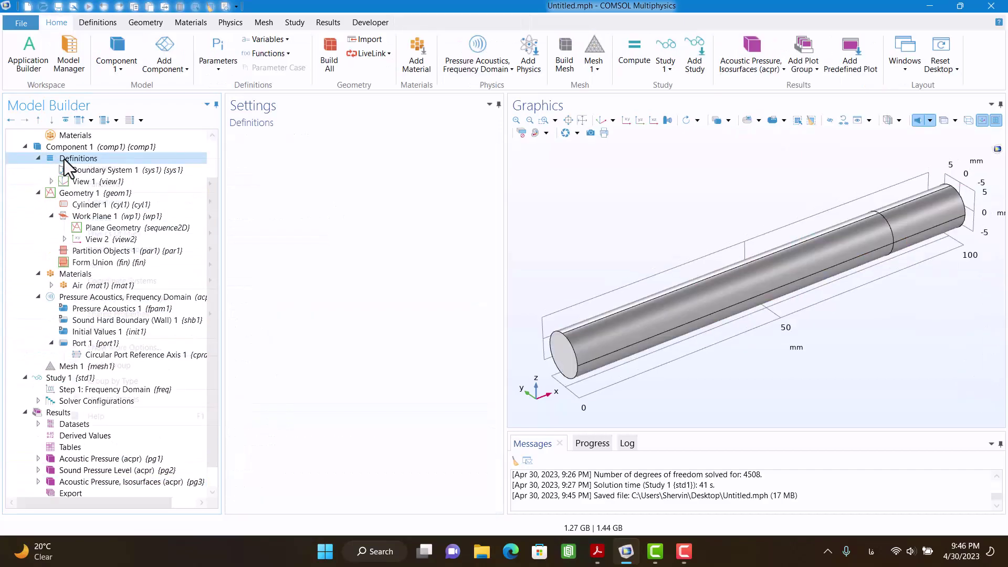
pyautogui.rightClick(64, 159)
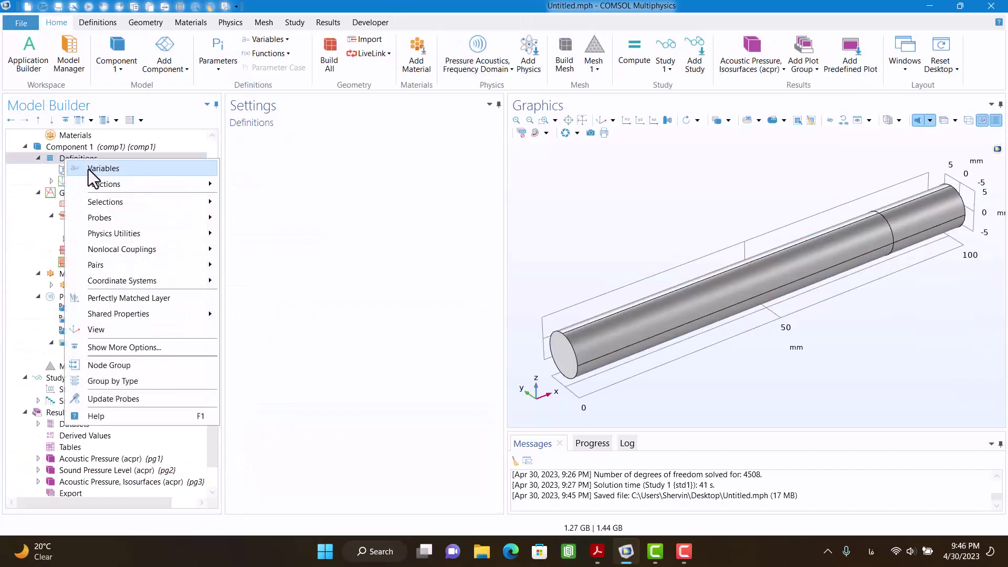
pyautogui.click(88, 169)
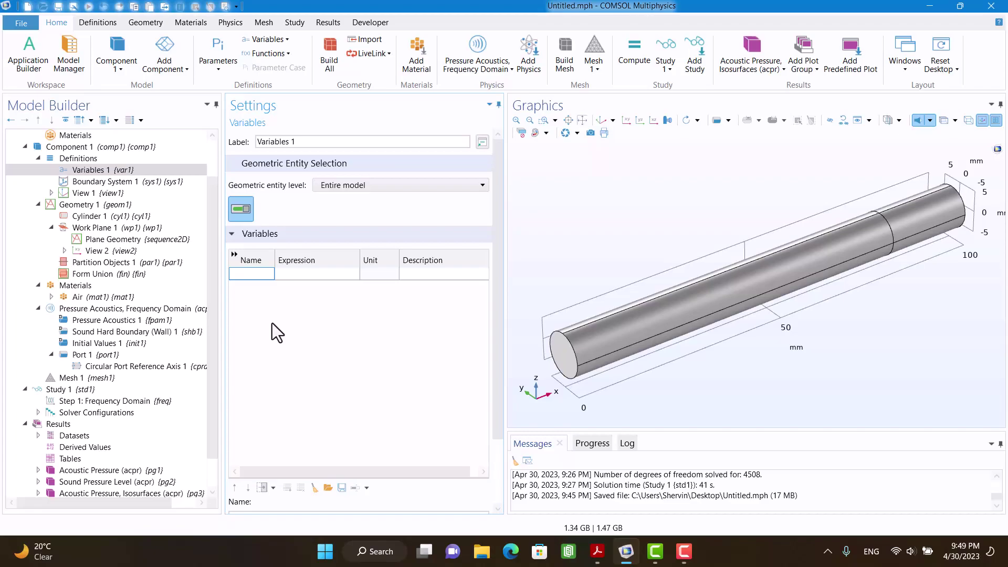
pyautogui.write('R')
pyautogui.press('Tab')
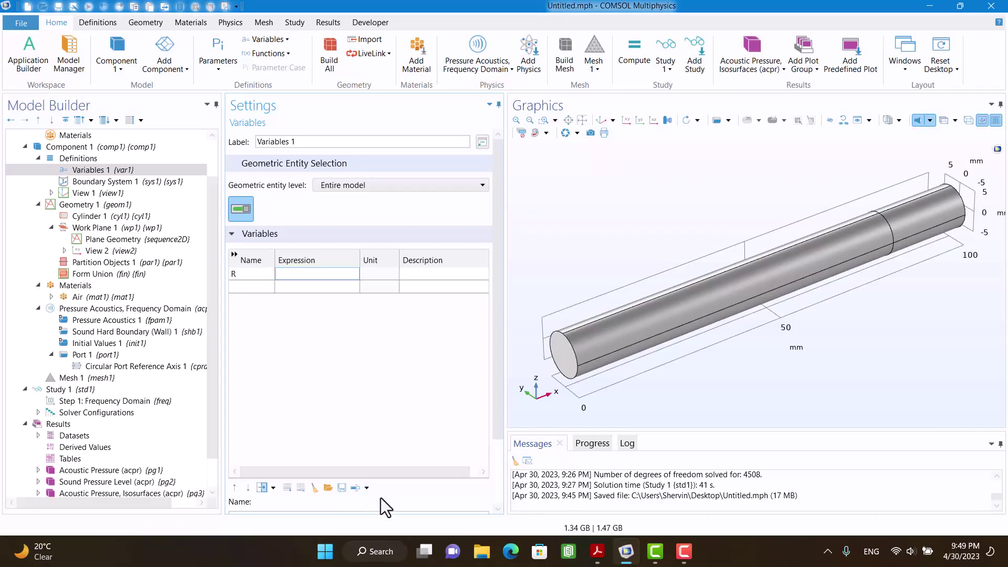
# Step: Insert Port 1's outgoing power acpr.port1.P_out into R's expression
pyautogui.click(366, 489)
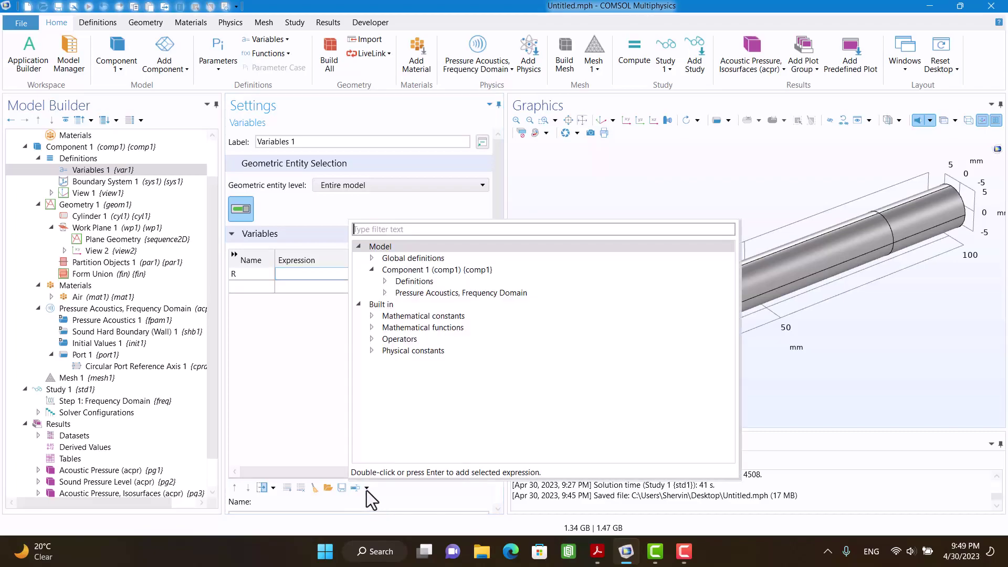
pyautogui.click(384, 291)
pyautogui.click(398, 316)
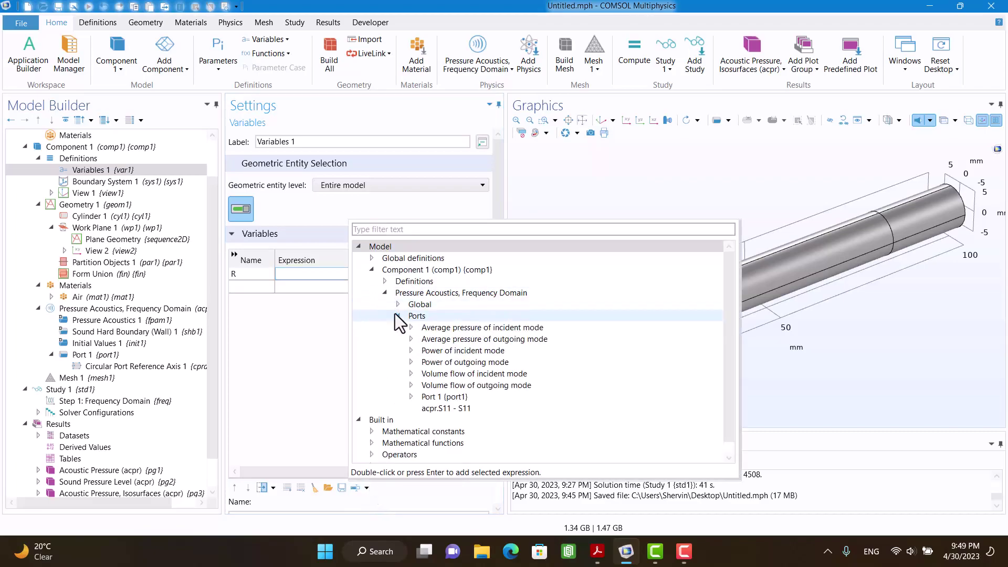
pyautogui.click(411, 397)
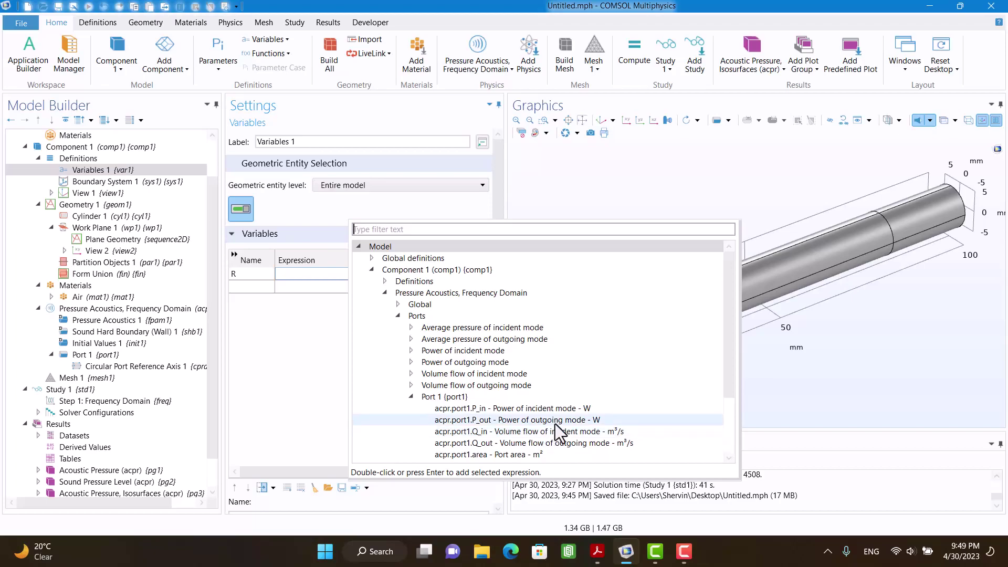
pyautogui.doubleClick(497, 419)
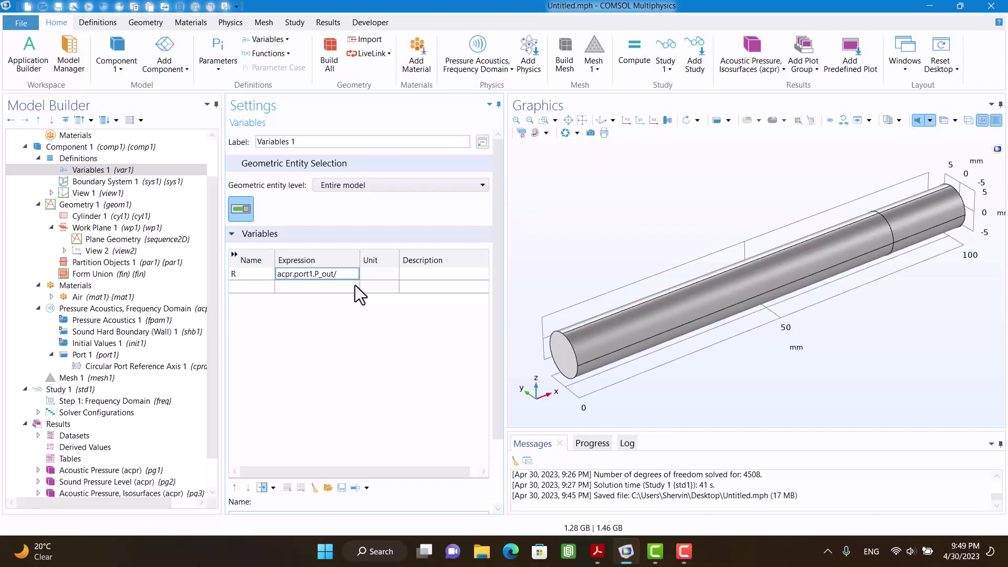
# Step: Complete R as a ratio of port powers by pasting and editing the variable name
pyautogui.hotkey('shift', 'Left')
pyautogui.hotkey('shift', 'Left')
pyautogui.hotkey('shift', 'Left')
pyautogui.hotkey('shift', 'Left')
pyautogui.hotkey('shift', 'Left')
pyautogui.hotkey('shift', 'Left')
pyautogui.hotkey('shift', 'Left')
pyautogui.hotkey('shift', 'Left')
pyautogui.hotkey('shift', 'Left')
pyautogui.hotkey('shift', 'Left')
pyautogui.press('Left')
pyautogui.press('Left')
pyautogui.press('Left')
pyautogui.press('Left')
pyautogui.press('Left')
pyautogui.press('Left')
pyautogui.press('Left')
pyautogui.press('Left')
pyautogui.hotkey('shift', 'Right')
pyautogui.hotkey('shift', 'Right')
pyautogui.hotkey('shift', 'Right')
pyautogui.hotkey('shift', 'Right')
pyautogui.hotkey('shift', 'Right')
pyautogui.hotkey('shift', 'Right')
pyautogui.hotkey('shift', 'Right')
pyautogui.hotkey('shift', 'Right')
pyautogui.hotkey('shift', 'Right')
pyautogui.hotkey('shift', 'Right')
pyautogui.hotkey('shift', 'Right')
pyautogui.hotkey('shift', 'Right')
pyautogui.hotkey('shift', 'Right')
pyautogui.hotkey('shift', 'Right')
pyautogui.hotkey('ctrl', 'c')
pyautogui.press('End')
pyautogui.hotkey('ctrl', 'v')
pyautogui.press('BackSpace')
pyautogui.press('BackSpace')
pyautogui.write('ut')
pyautogui.click(300, 348)
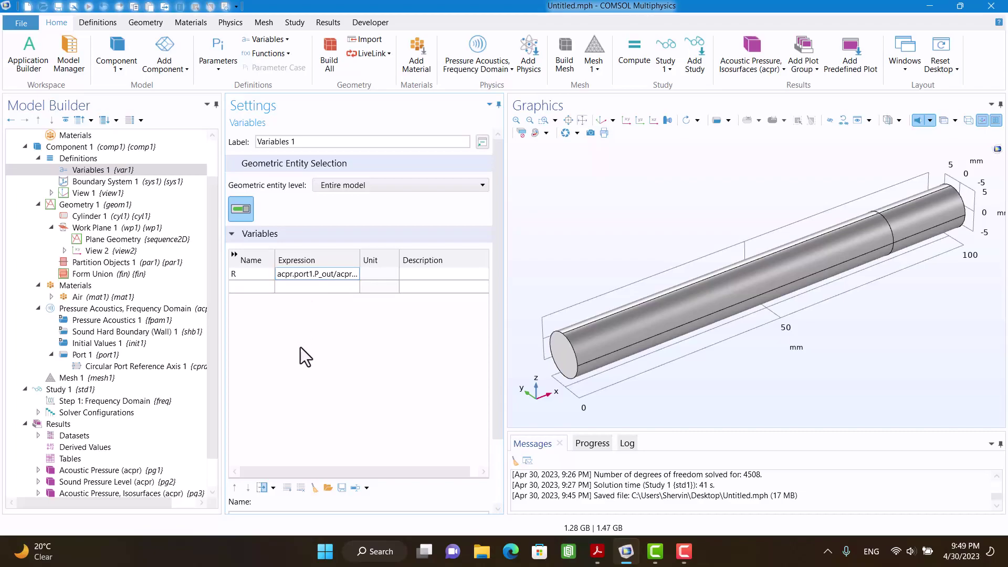
# Step: Add the absorption coefficient variable alpha = 1-R
pyautogui.click(249, 287)
pyautogui.write('alpha')
pyautogui.press('Tab')
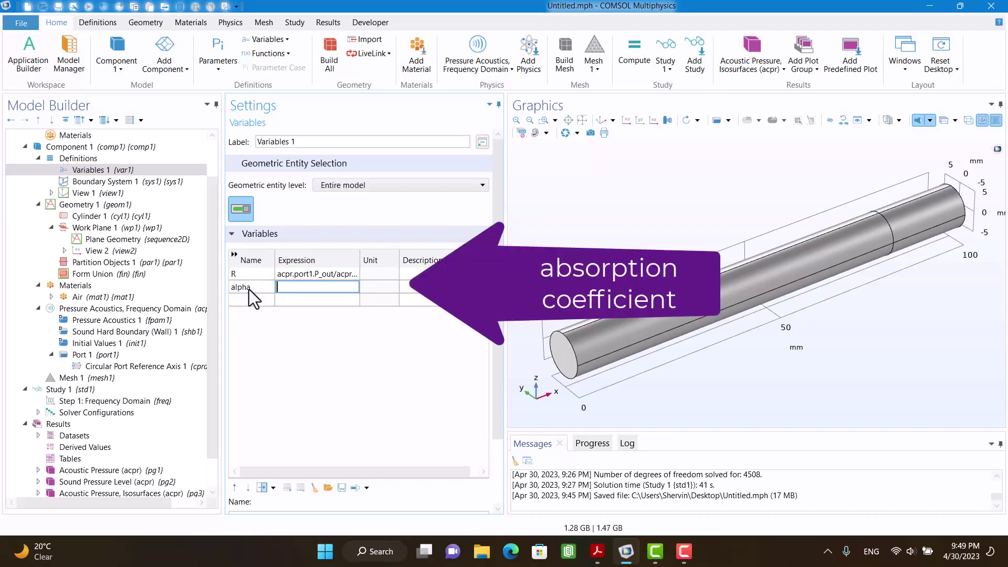
pyautogui.write('1-R')
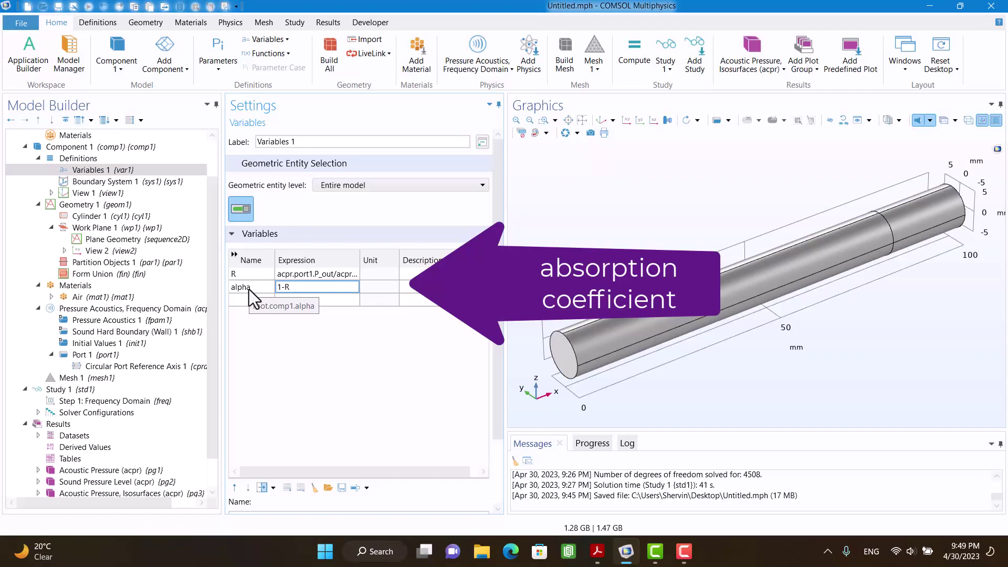
pyautogui.click(309, 339)
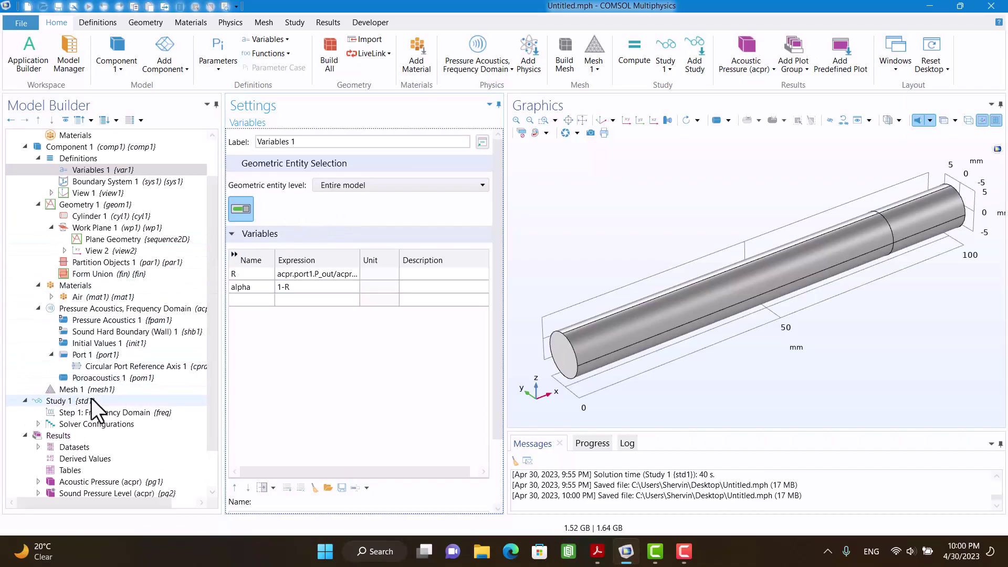
# Step: Update the Study 1 solution and add a new 1D Plot Group under Results
pyautogui.click(92, 399)
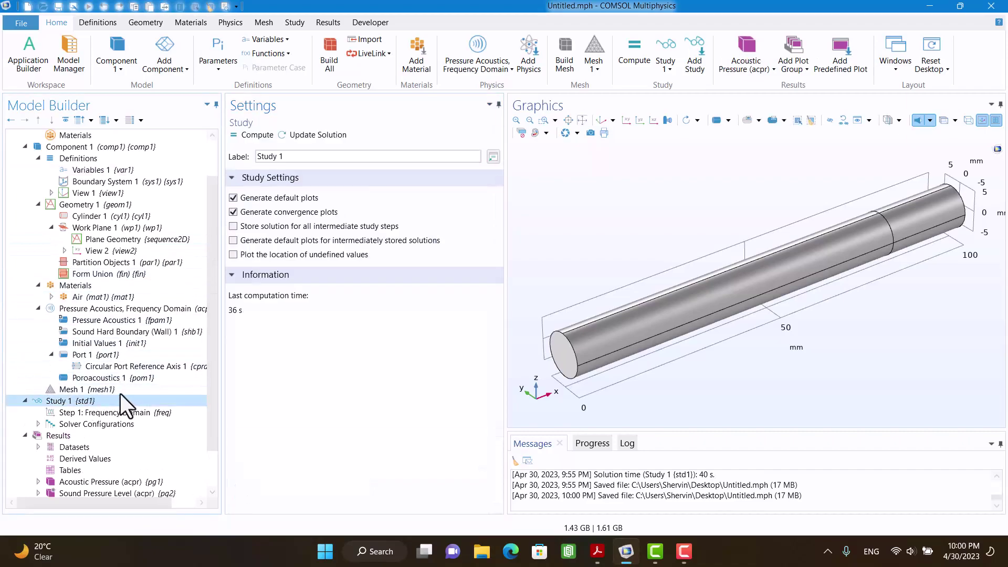
pyautogui.click(320, 137)
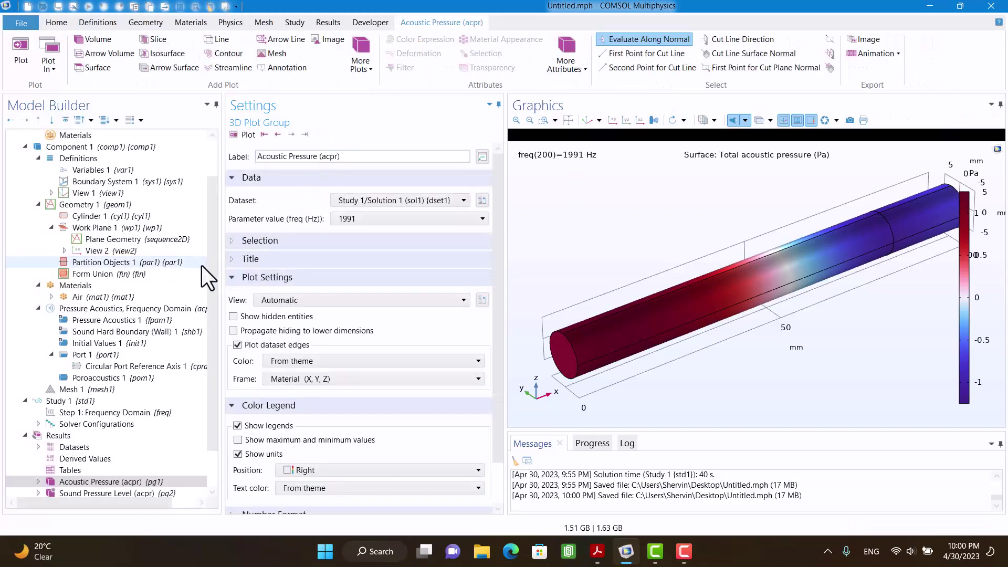
pyautogui.scroll(-2, 210, 269)
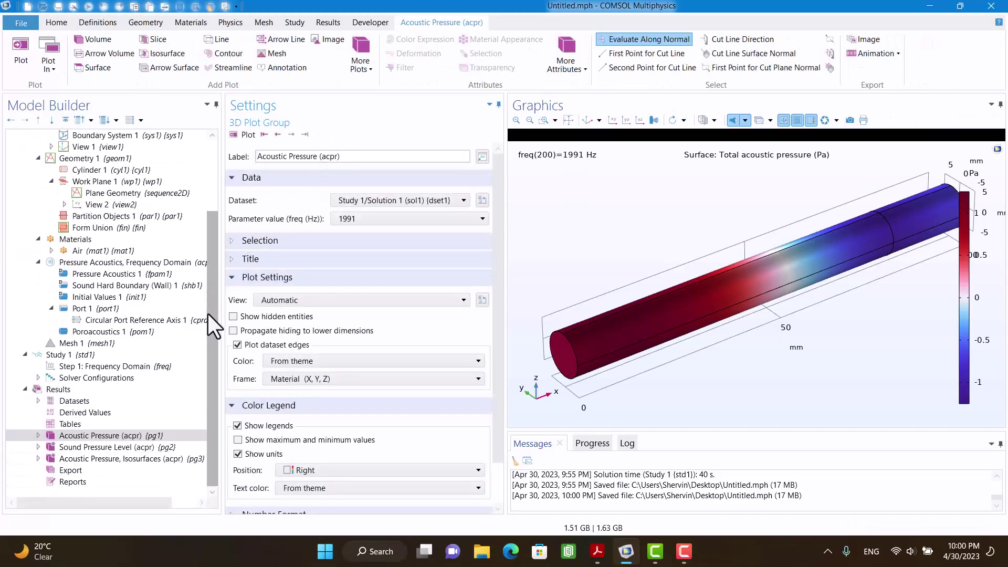
pyautogui.click(70, 394)
pyautogui.rightClick(73, 392)
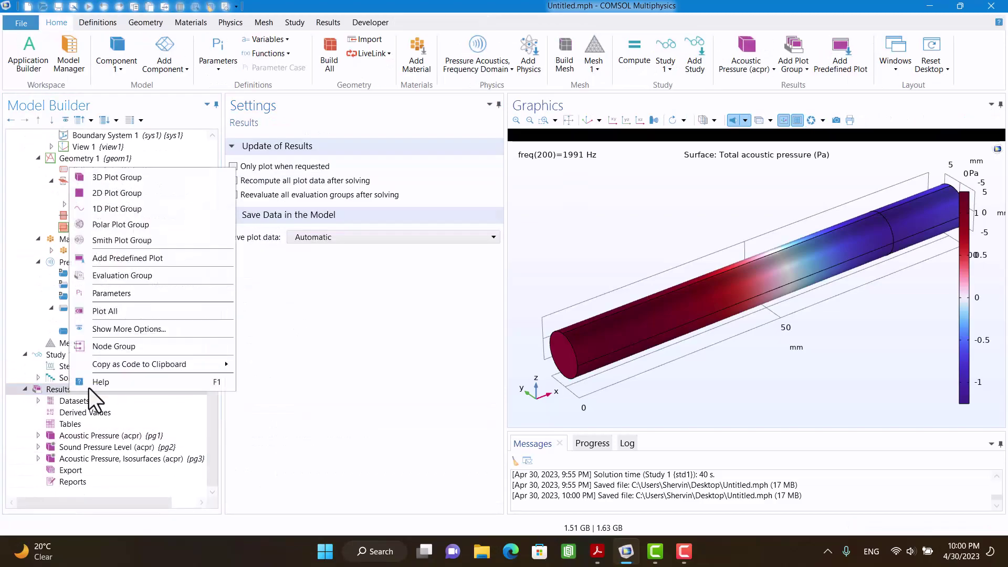
pyautogui.click(128, 210)
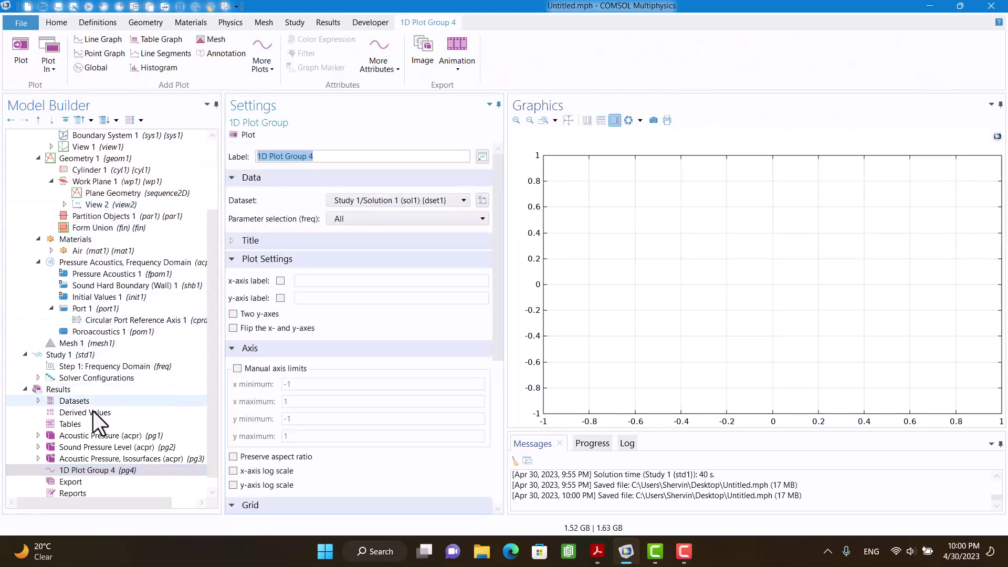
# Step: Add a Global plot to the 1D group with alpha as the y-axis expression
pyautogui.rightClick(99, 472)
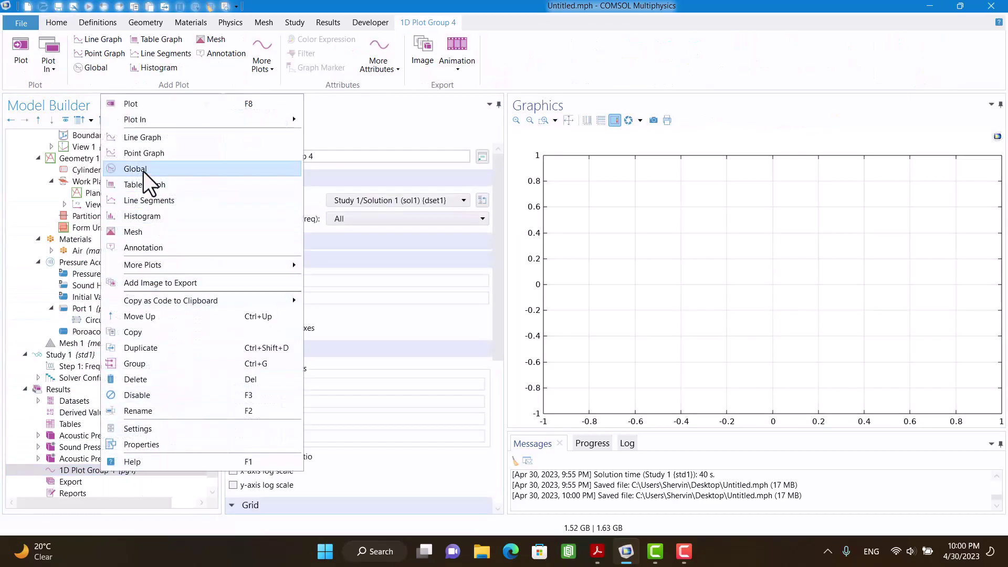
pyautogui.click(143, 172)
pyautogui.click(262, 263)
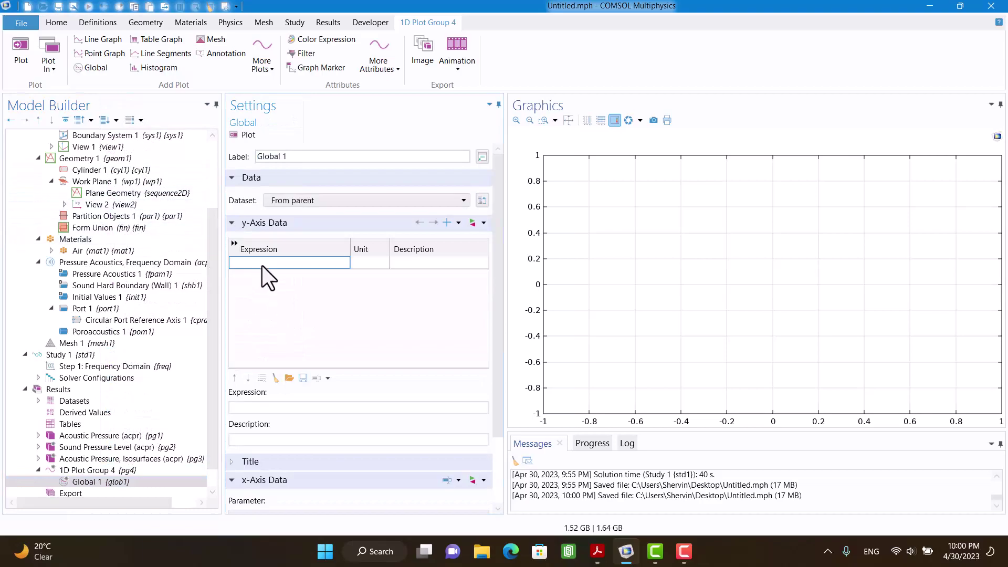
pyautogui.write('alp')
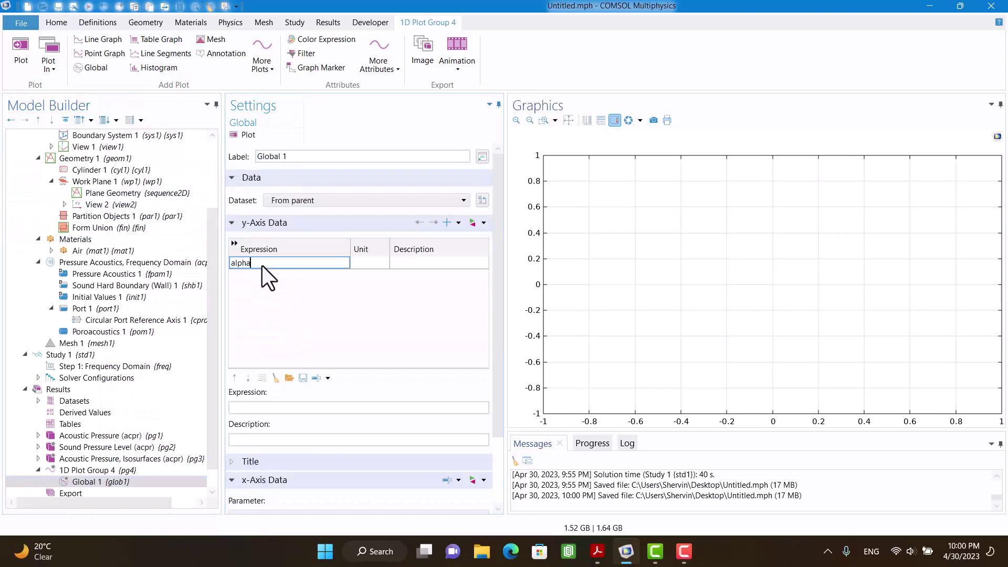
pyautogui.write('ha')
pyautogui.press('Return')
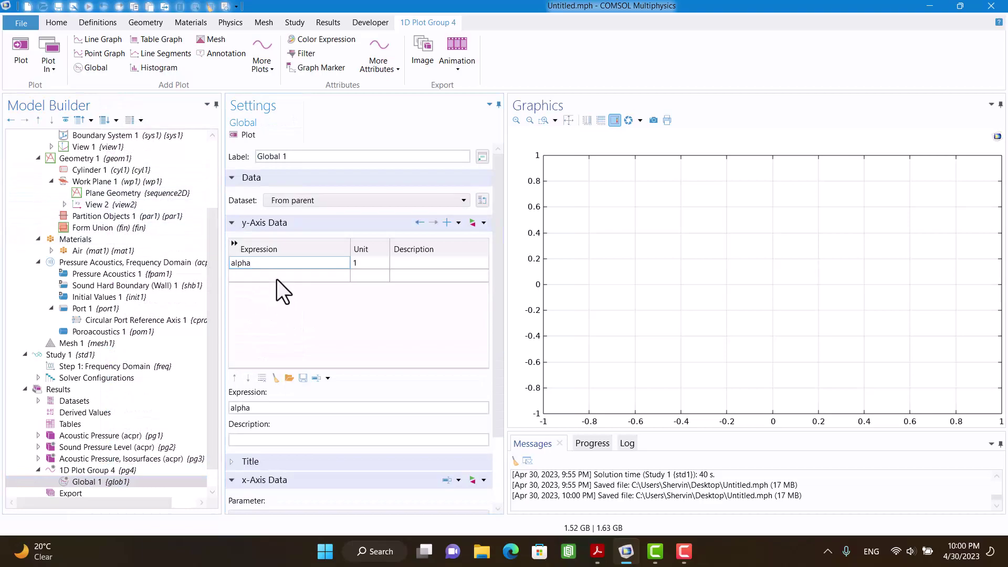
# Step: Plot alpha versus frequency and label it with a manual legend \alpha (α)
pyautogui.click(240, 132)
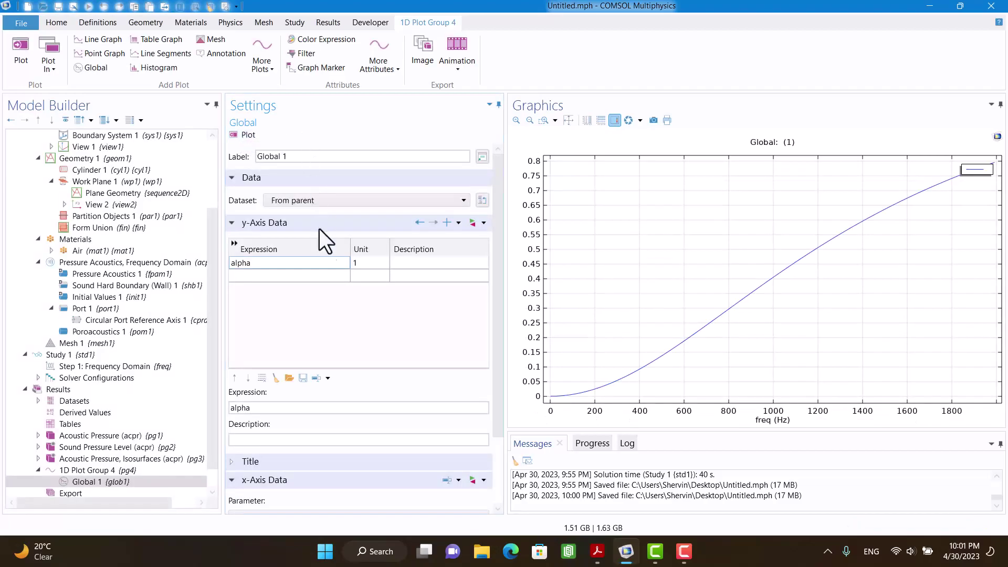
pyautogui.scroll(-3, 350, 402)
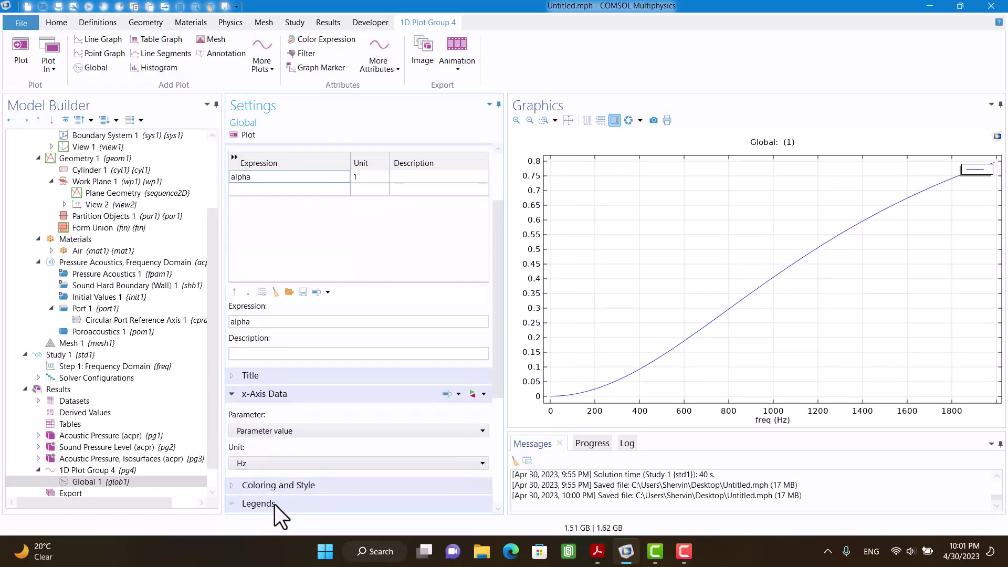
pyautogui.click(276, 505)
pyautogui.click(285, 444)
pyautogui.click(284, 470)
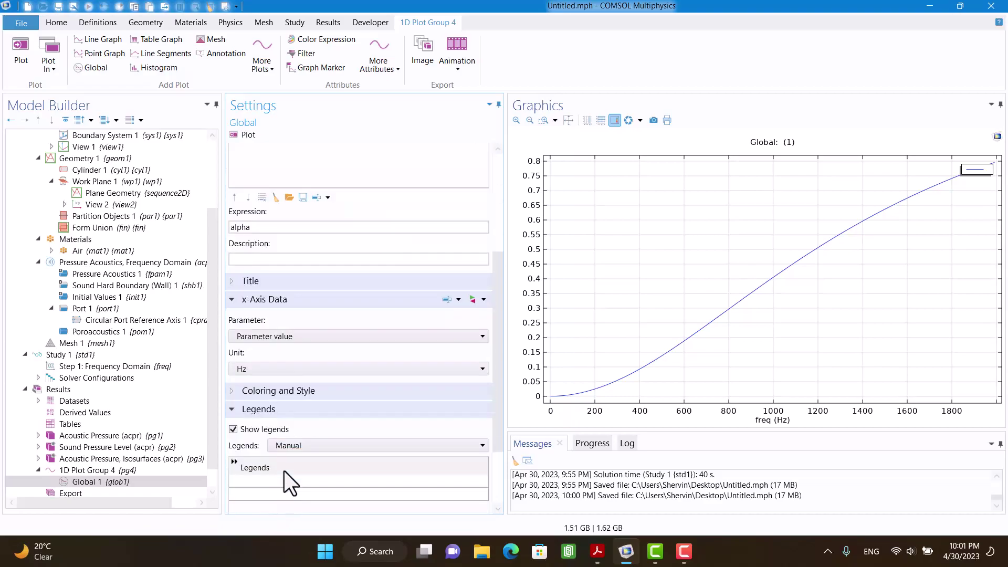
pyautogui.click(270, 481)
pyautogui.write('\\alpha')
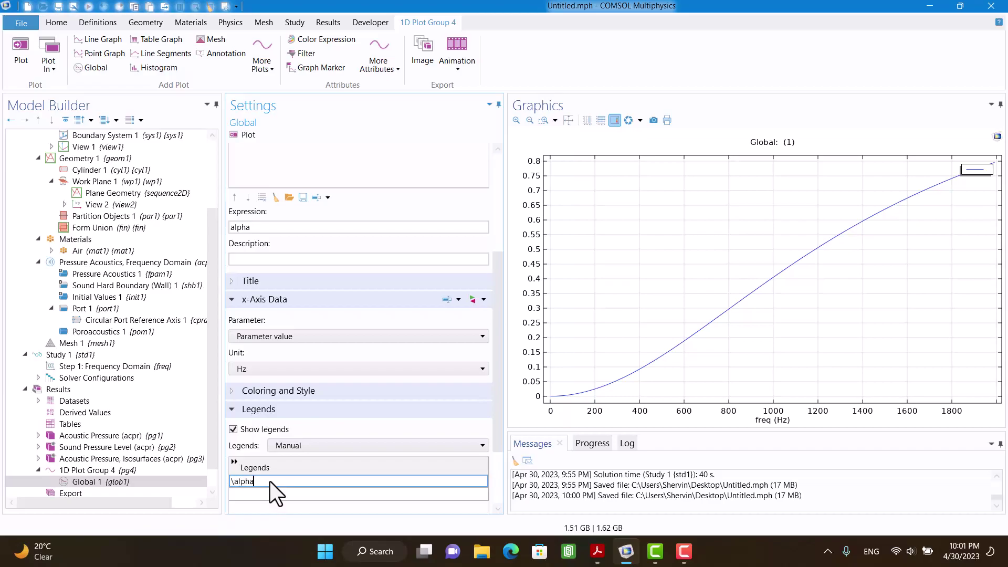
pyautogui.click(235, 138)
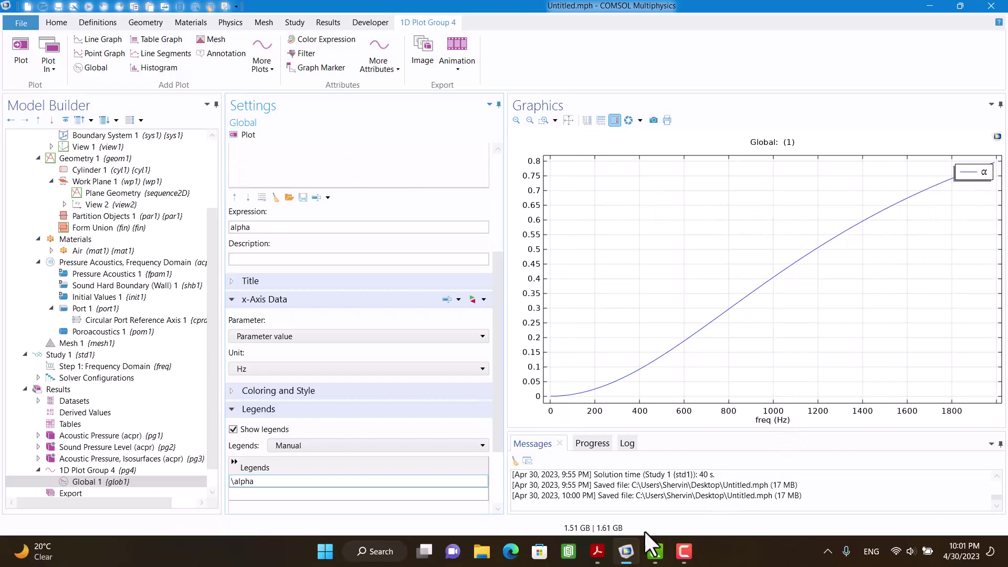
pyautogui.click(607, 551)
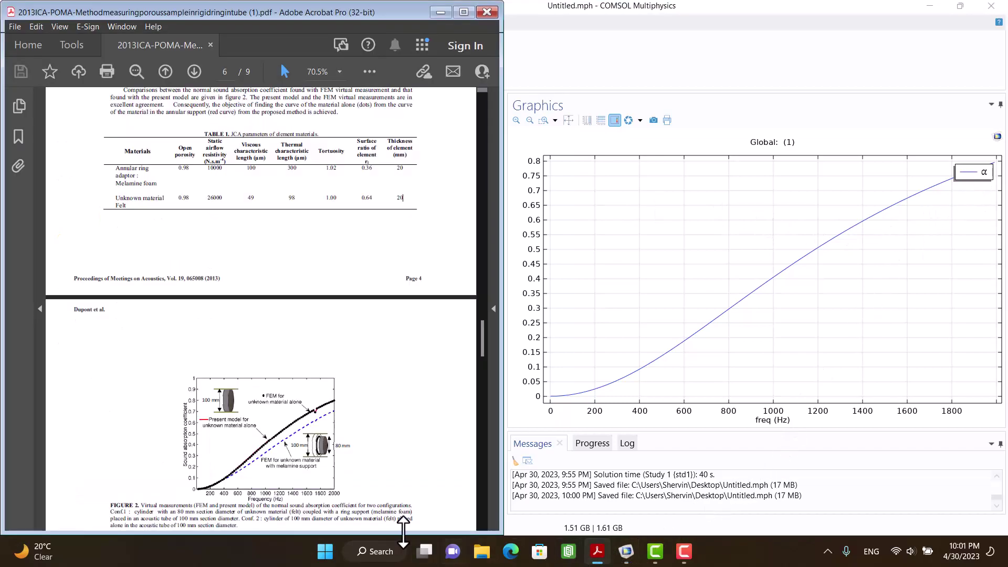
pyautogui.scroll(-2, 341, 499)
pyautogui.keyDown('ctrl'); pyautogui.scroll(2, 284, 431); pyautogui.keyUp('ctrl')
pyautogui.keyDown('ctrl'); pyautogui.scroll(3, 283, 430); pyautogui.keyUp('ctrl')
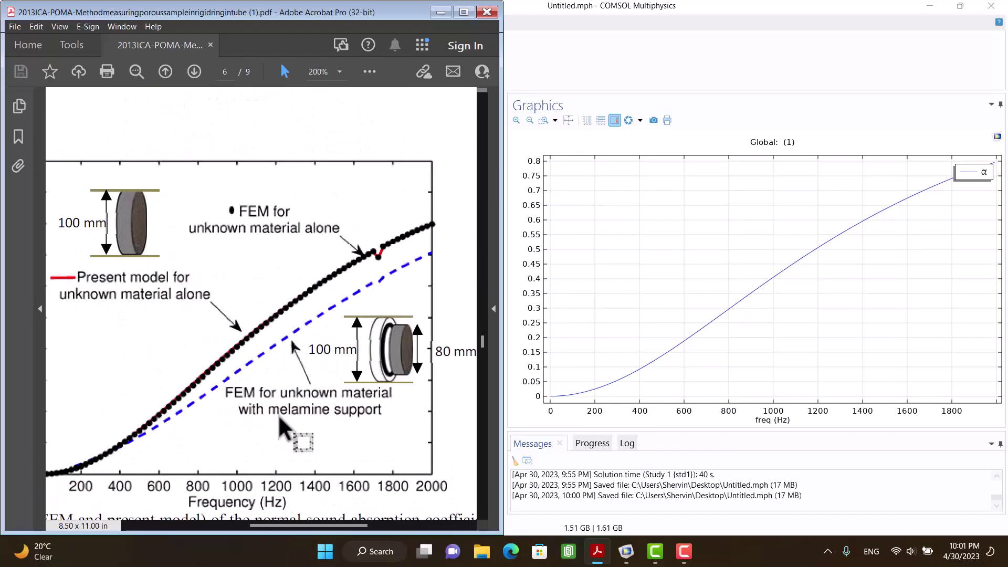
pyautogui.keyDown('ctrl'); pyautogui.scroll(-1, 283, 423); pyautogui.keyUp('ctrl')
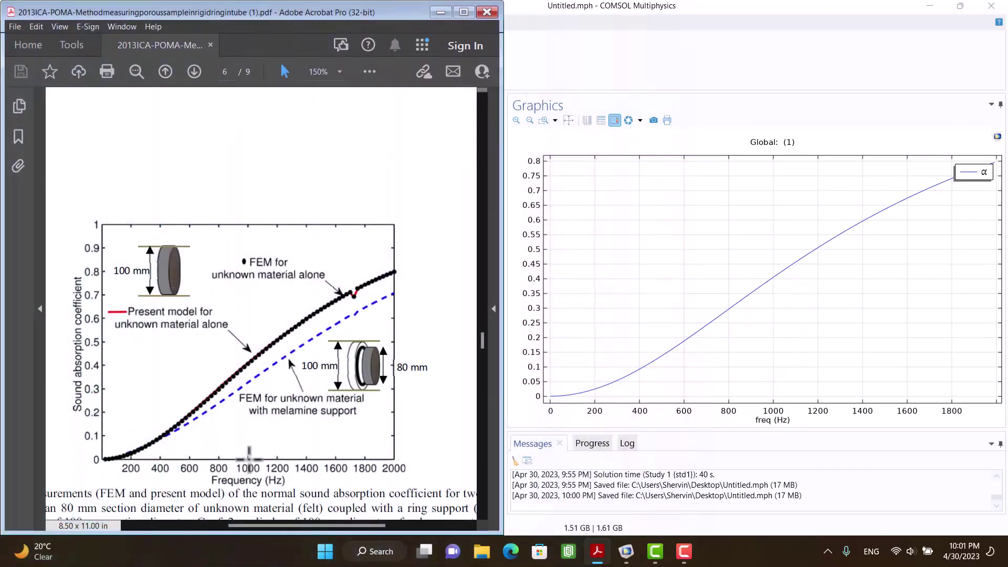
pyautogui.moveTo(249, 459); pyautogui.dragTo(99, 364)
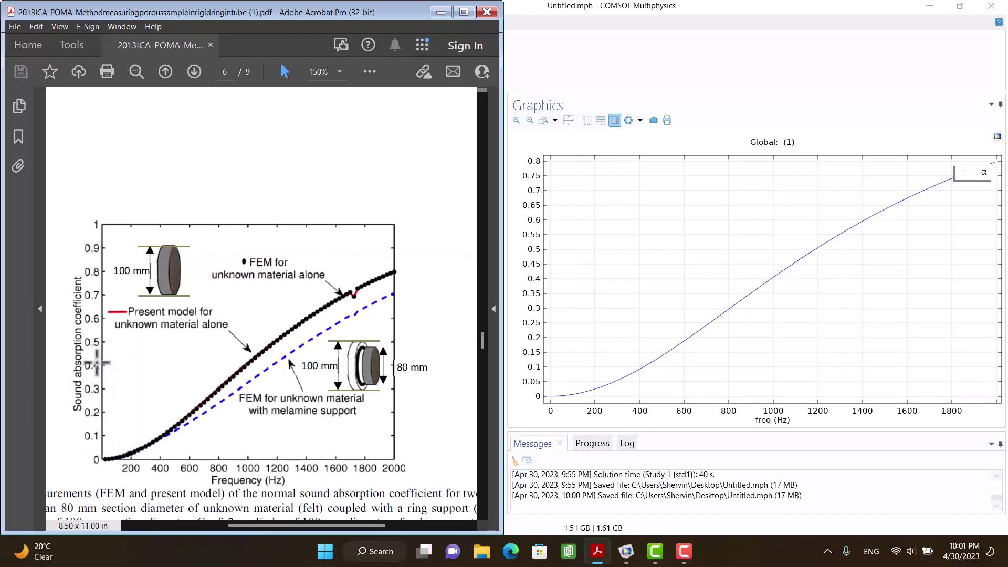
pyautogui.click(320, 392)
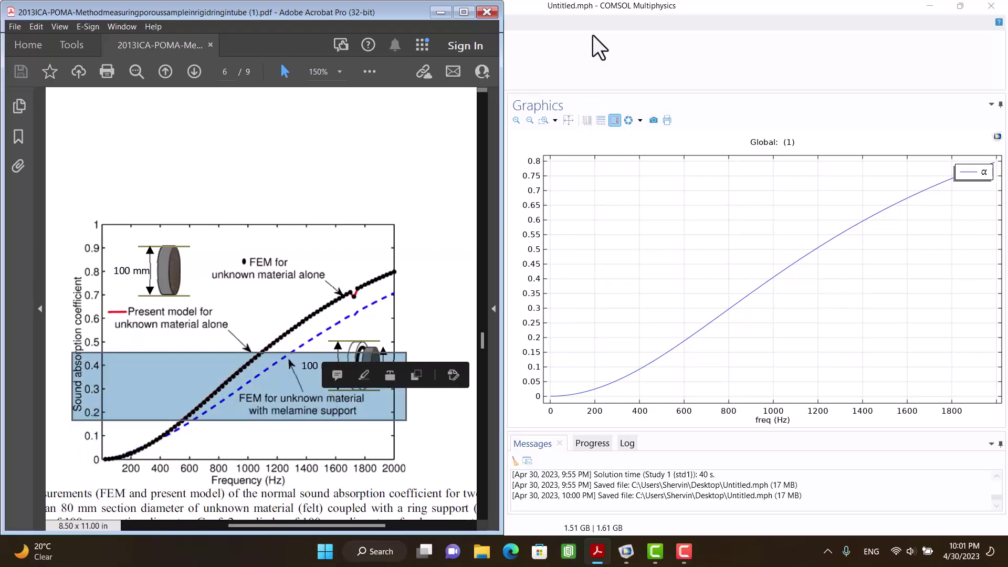
pyautogui.click(593, 13)
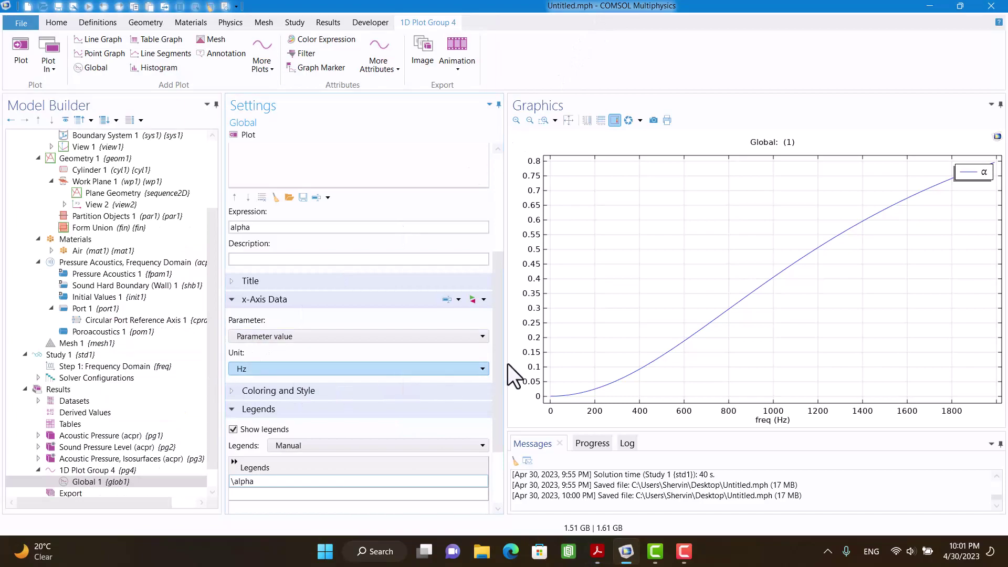